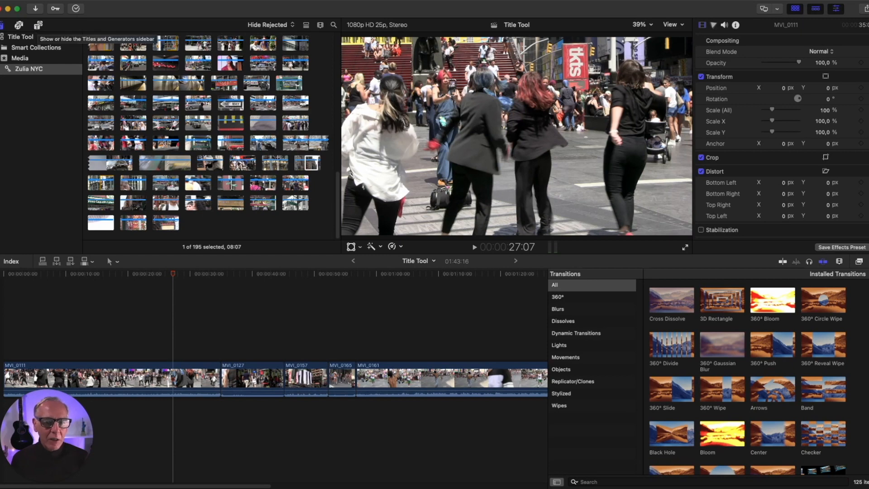
Step: Show the Titles and Generators browser with the installed titles
mouse_move(35, 10)
left_mouse_down()
mouse_move(61, 45)
mouse_move(29, 5)
mouse_move(55, 33)
left_mouse_up()
key("Escape")
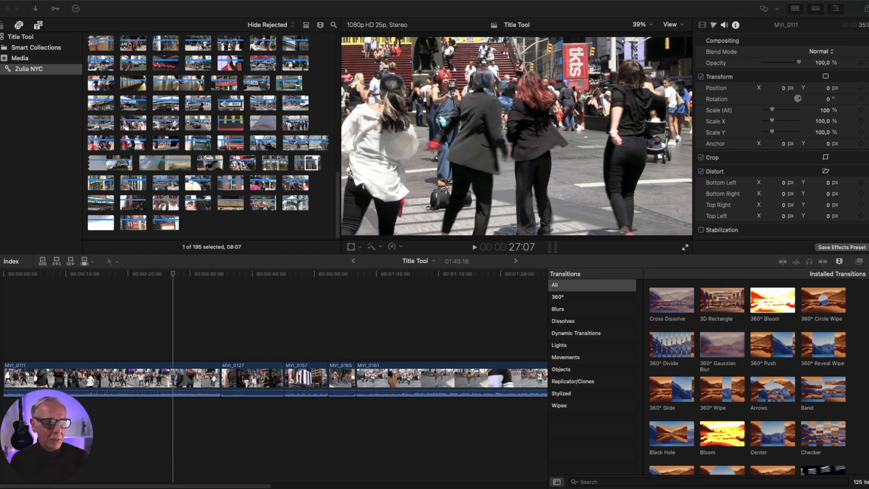
left_click(38, 28)
left_click(38, 26)
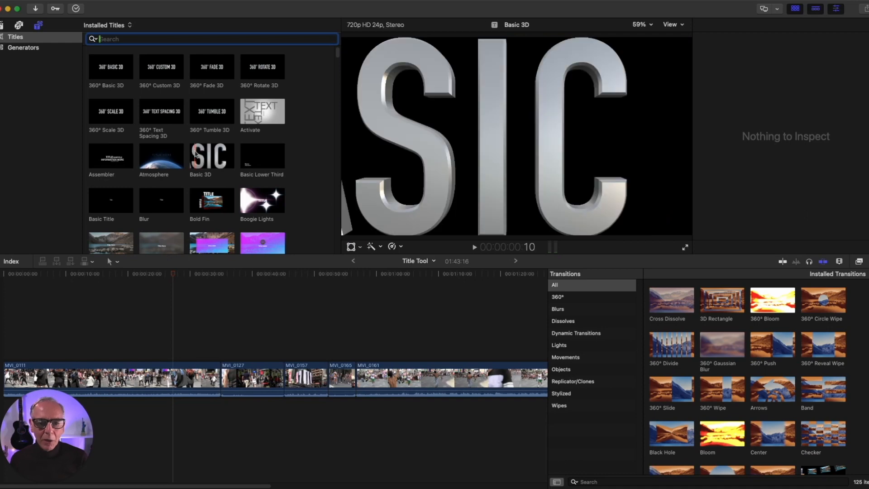
Step: Place the 360° Basic 3D title above the MVI_0161 clip in the timeline, then delete it
left_click(108, 71)
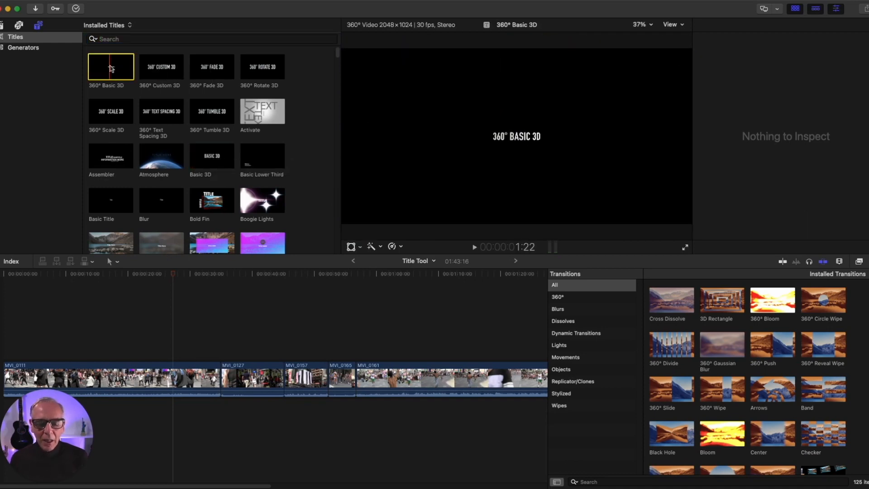
left_click_drag(110, 68, 399, 354)
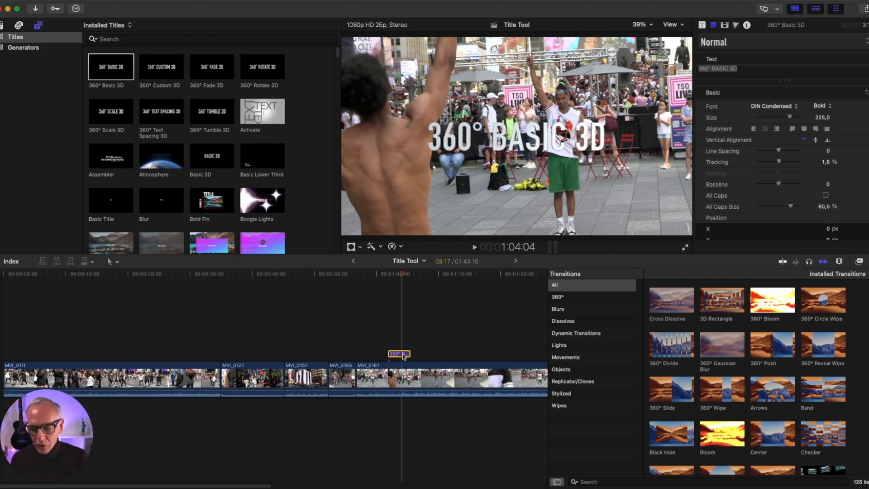
key("Delete")
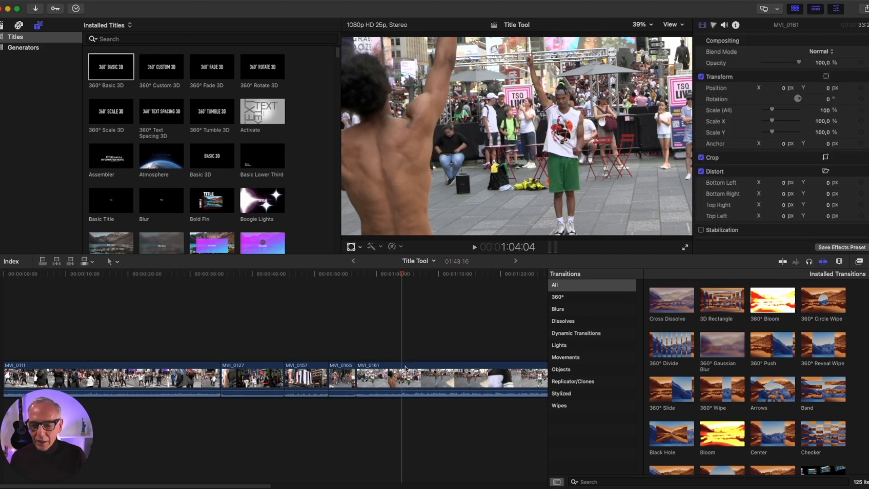
Step: Insert the 360° Basic 3D title into the primary storyline at the playhead within MVI_0161, check it, then remove it
mouse_move(114, 71)
left_mouse_down()
mouse_move(421, 316)
mouse_move(424, 373)
mouse_move(431, 354)
mouse_move(441, 358)
mouse_move(445, 388)
mouse_move(426, 312)
mouse_move(93, 73)
mouse_move(115, 72)
left_mouse_up()
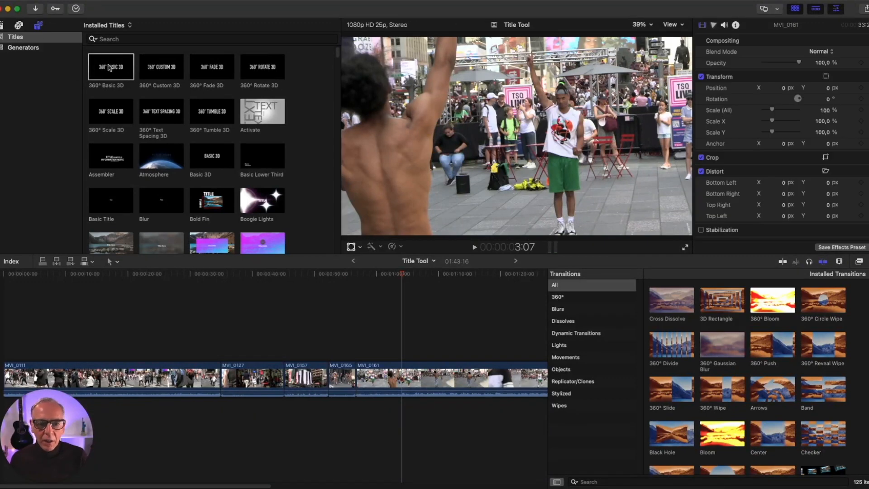
left_click(112, 75)
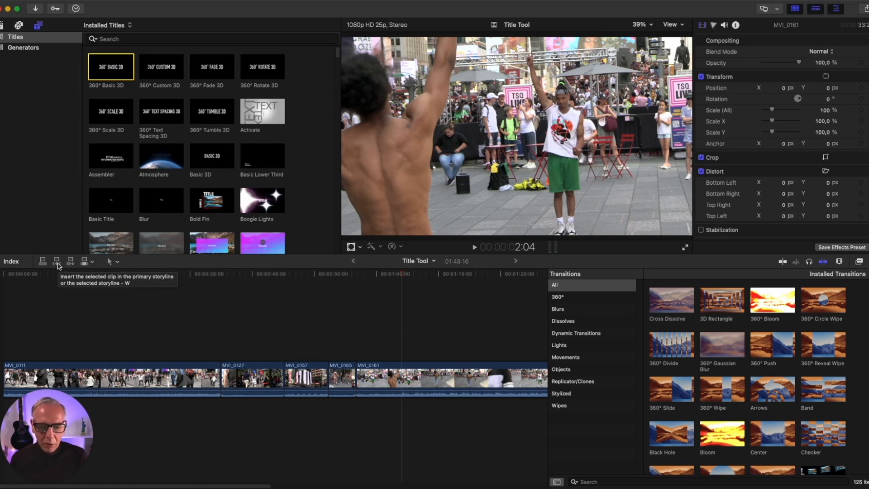
left_click(57, 263)
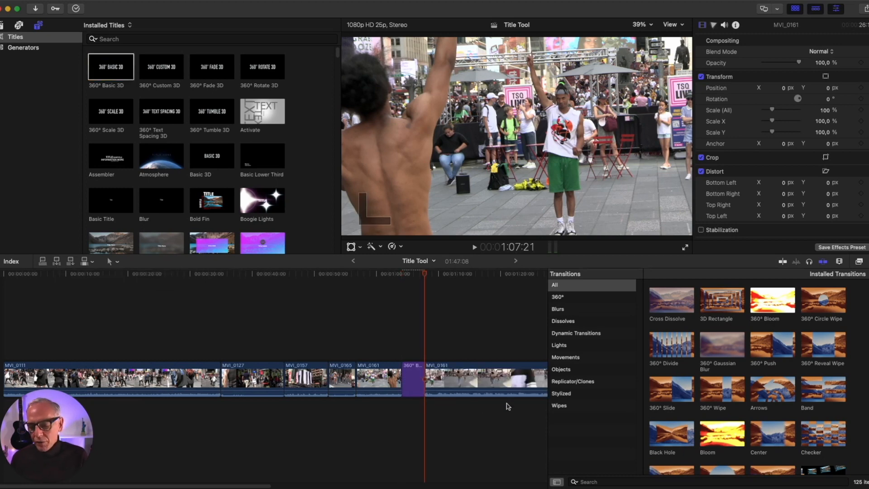
left_click_drag(427, 276, 414, 277)
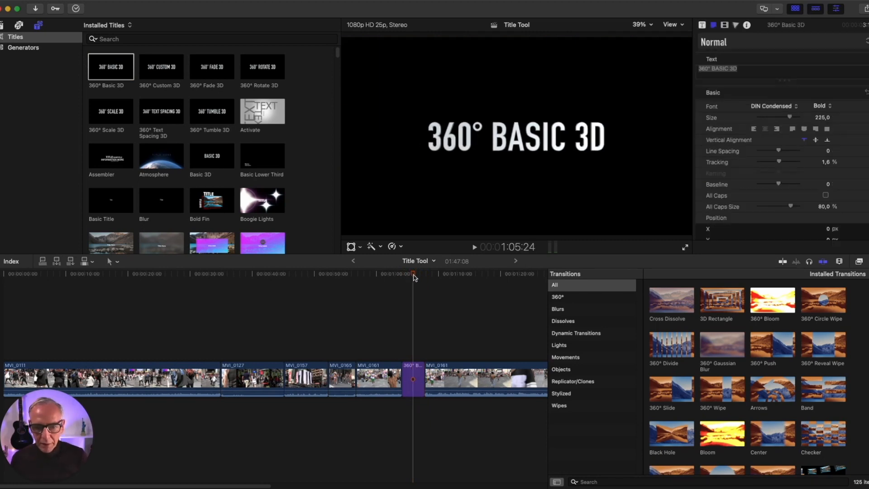
key("Delete")
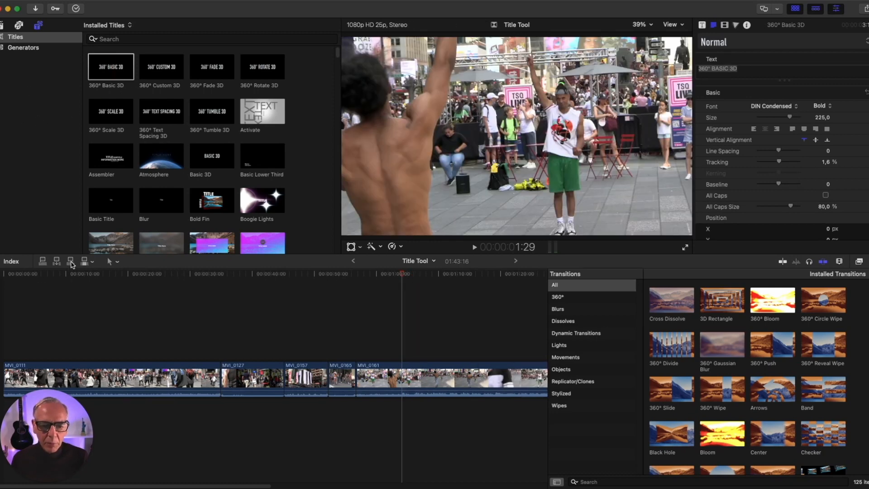
Step: Connect the 360° Basic 3D title above MVI_0161 at the playhead, then delete the connected title
left_click(102, 72)
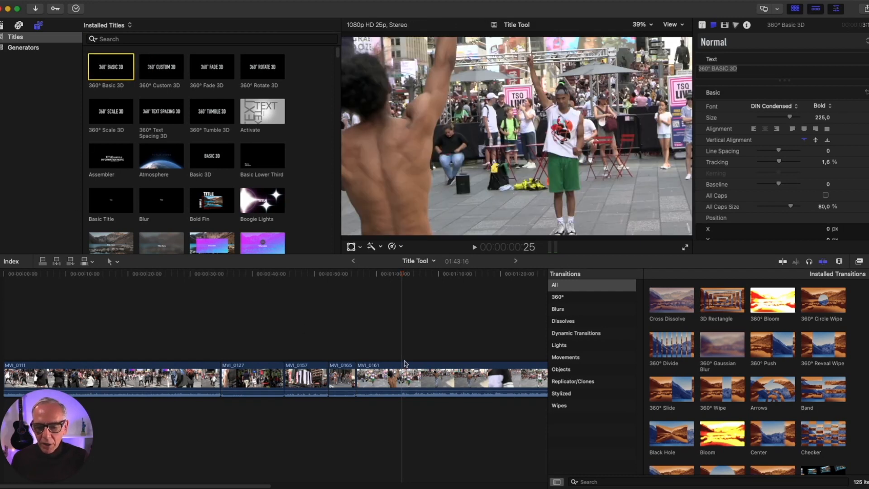
left_click(42, 262)
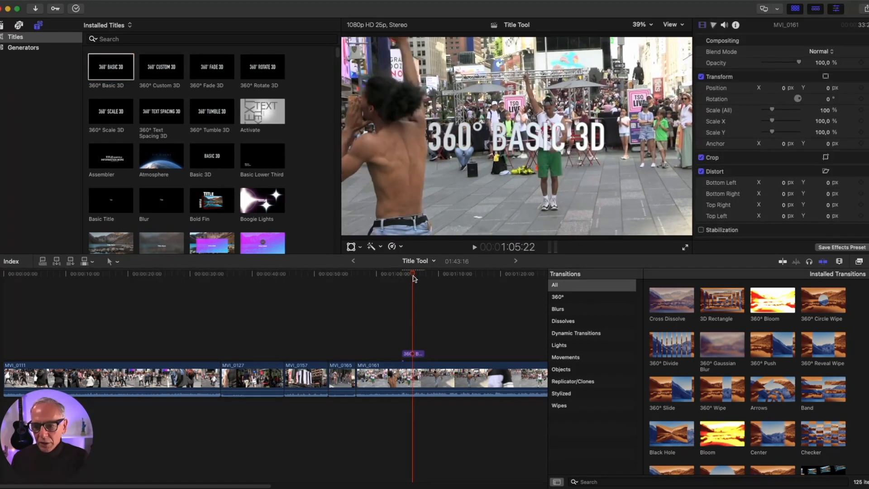
left_click(417, 355)
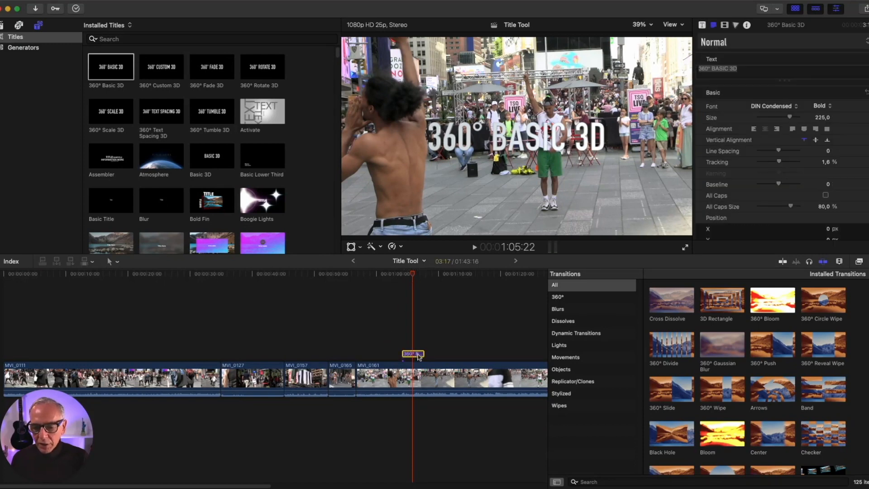
key("Delete")
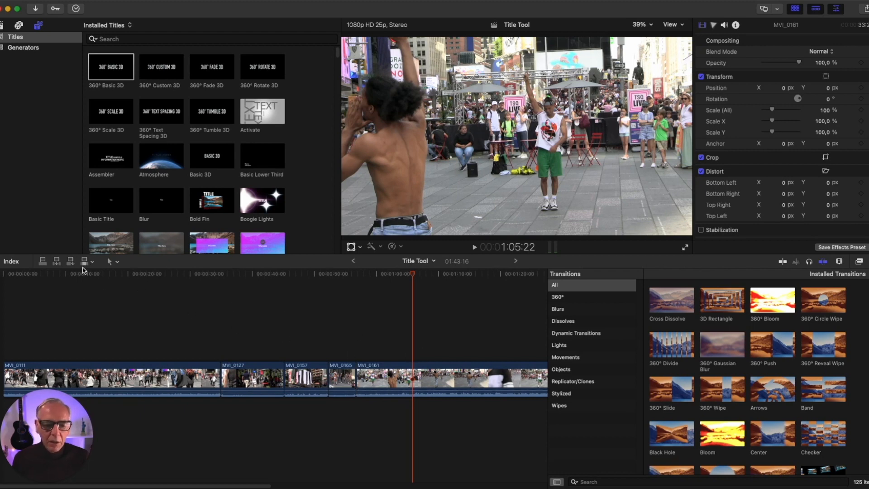
Step: Overwrite part of MVI_0161 at the playhead with the 360° Basic 3D title, then undo the overwrite
left_click(111, 68)
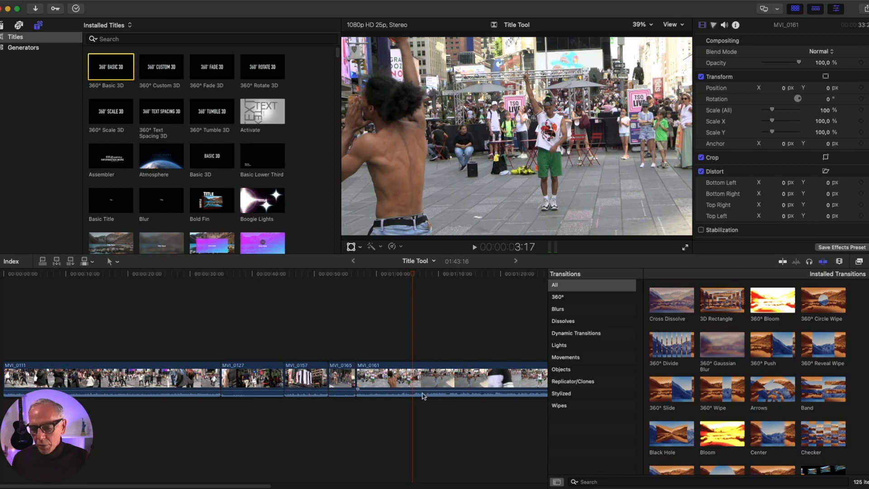
left_click(84, 264)
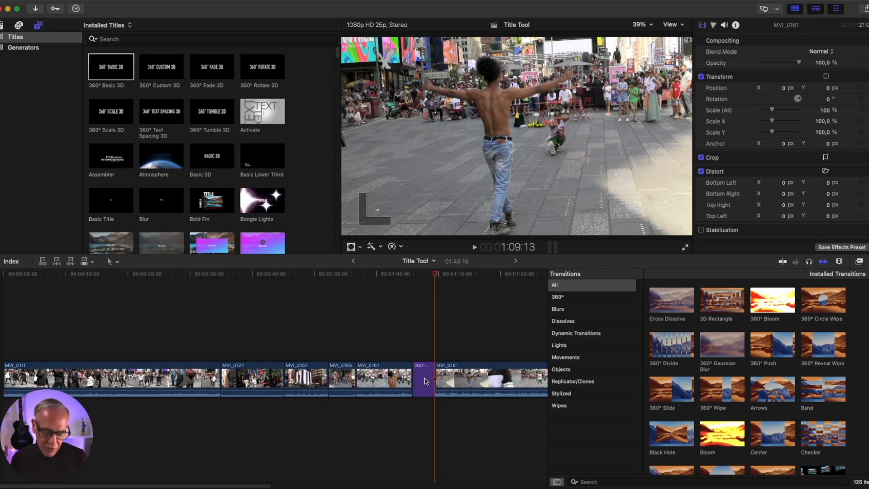
key("super+z")
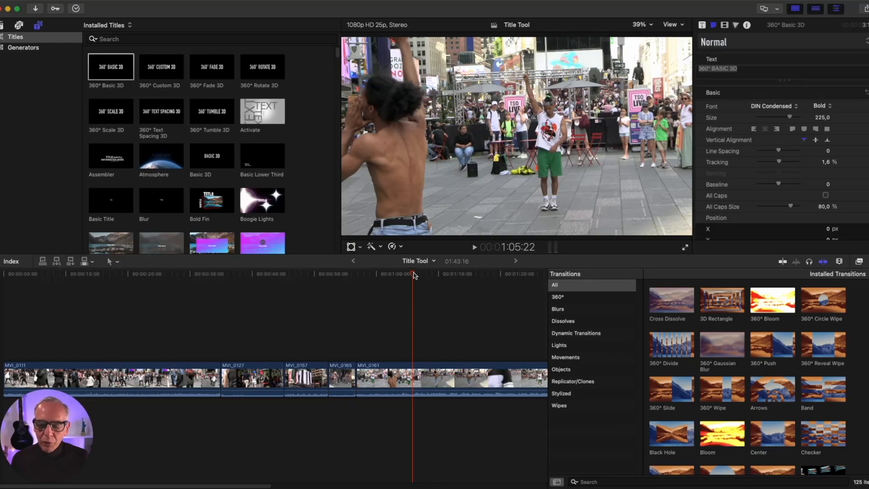
Step: Mark a range of about 20:23 on MVI_0161 ending at 1:22:17 and connect the 360° Basic 3D title over it
left_click_drag(413, 274, 518, 282)
key("i")
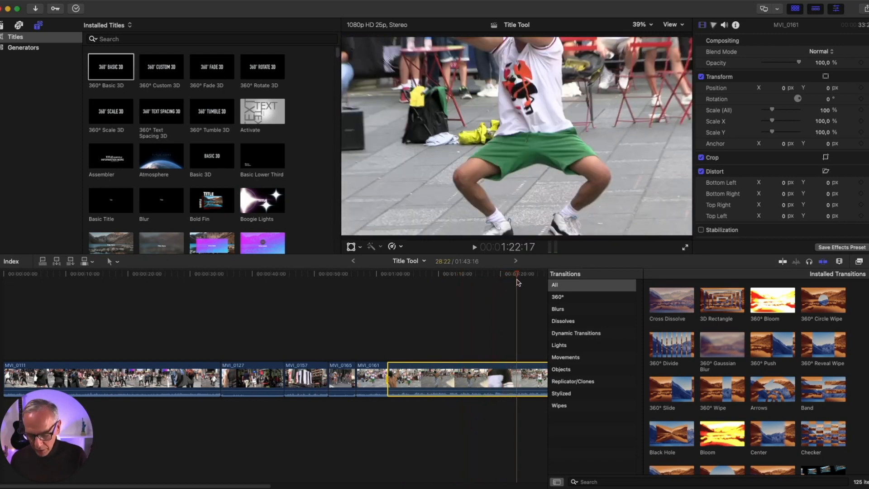
key("o")
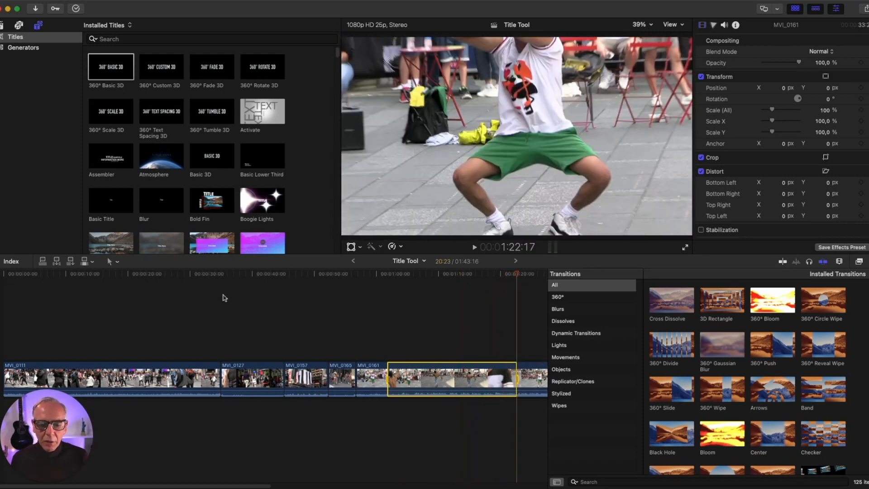
left_click(43, 261)
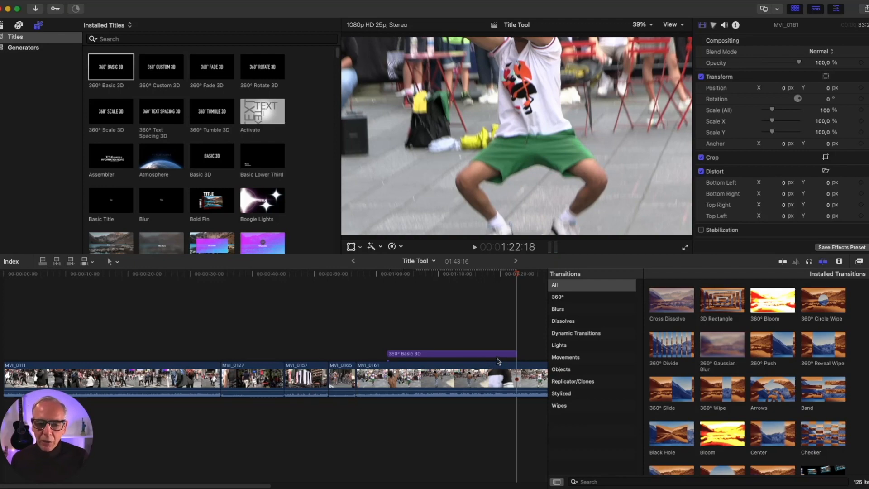
Step: Connect the Atmosphere title over a marked range of about 10:16 in MVI_0111 ending at 29:17, and select it with the playhead inside it
left_click_drag(384, 273, 188, 282)
key("super+b")
left_click(138, 274)
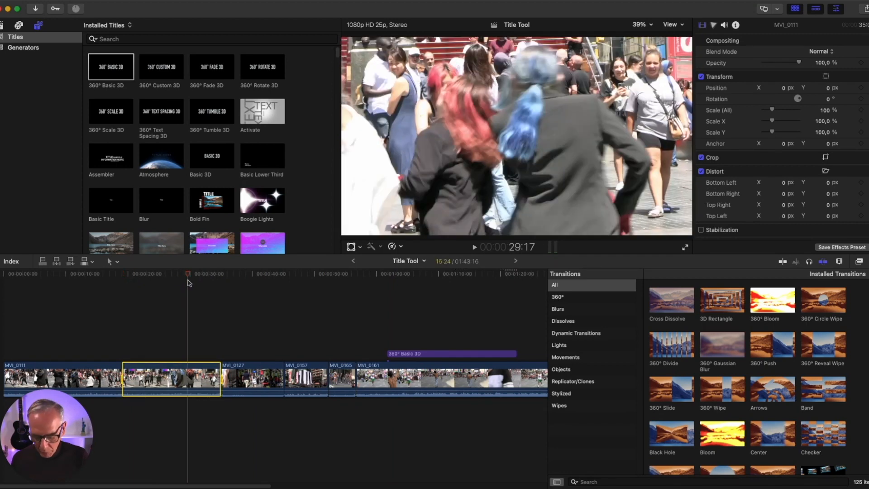
key("super+b")
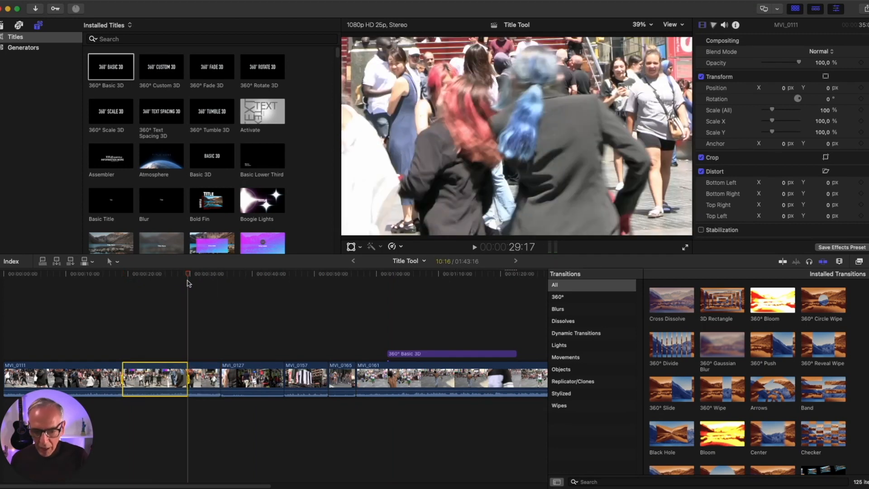
left_click(161, 159)
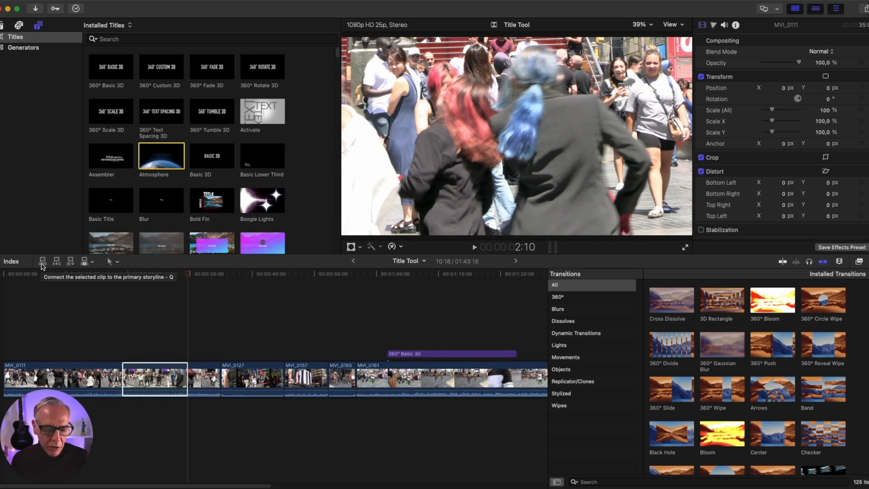
left_click(42, 262)
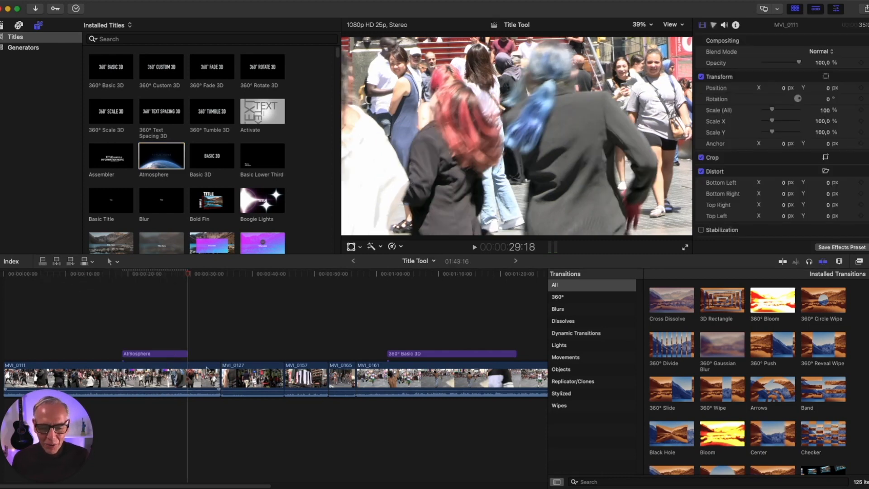
left_click_drag(183, 277, 152, 280)
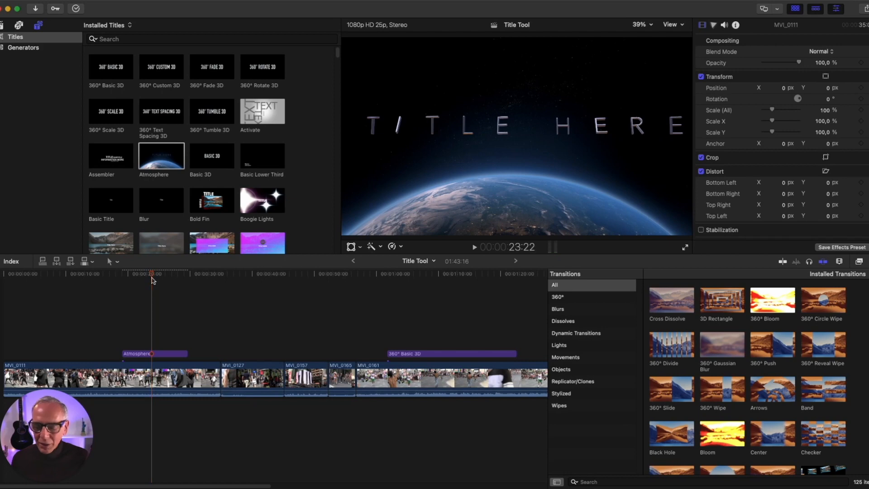
left_click(162, 358)
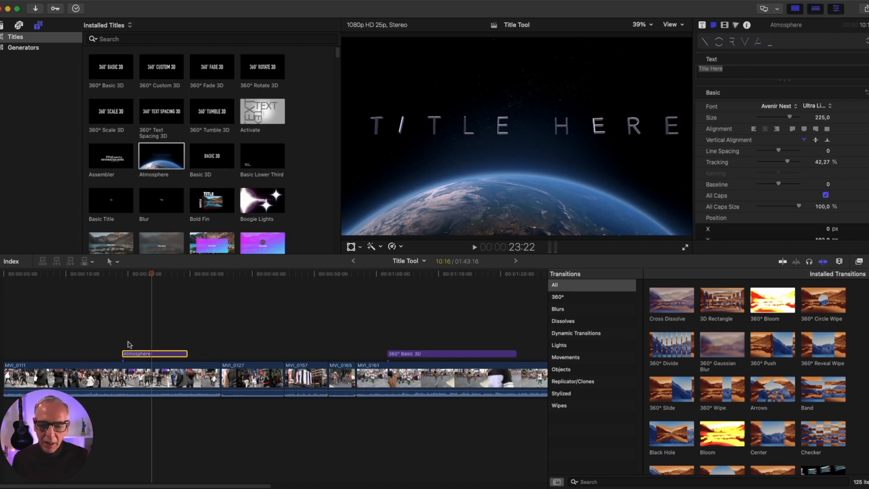
Step: Turn the Atmosphere title's Background parameter off and back on
left_click(702, 26)
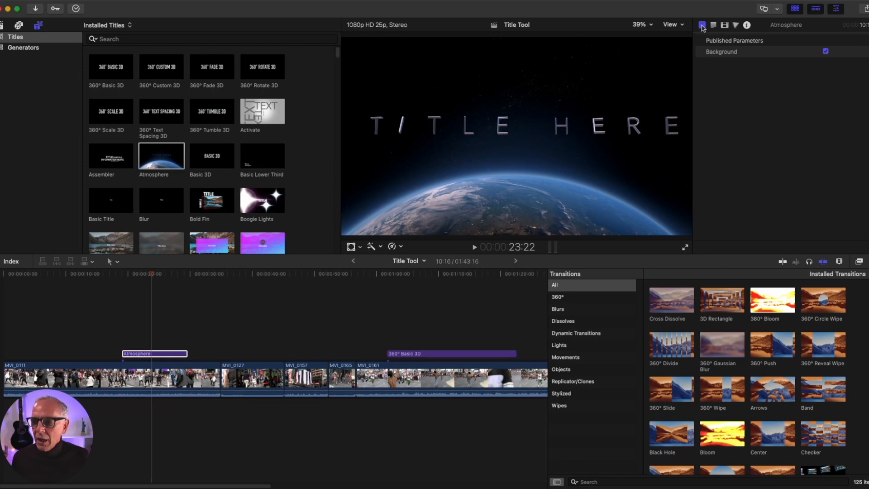
left_click(825, 51)
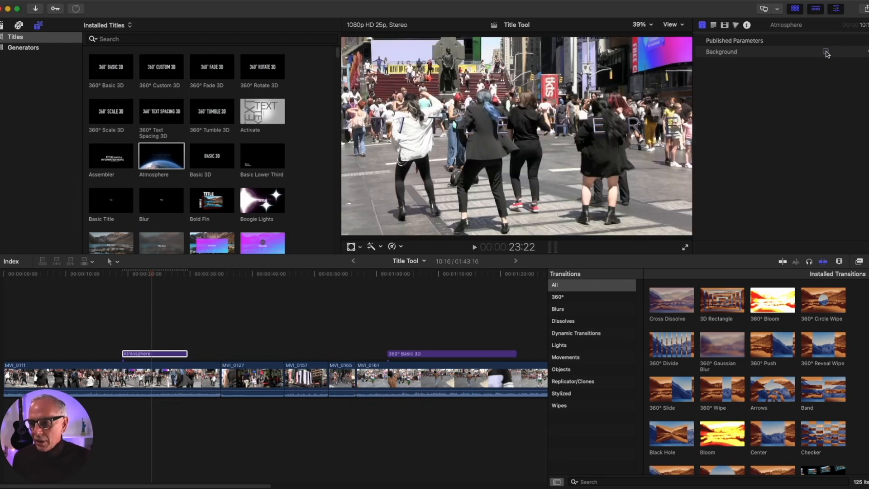
left_click(826, 51)
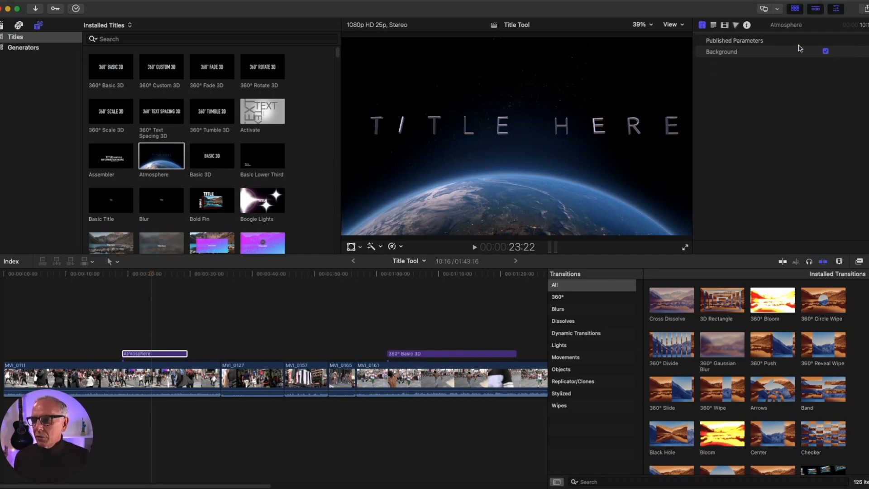
Step: Replace the Atmosphere title's placeholder text with "Times Square"
left_click(713, 25)
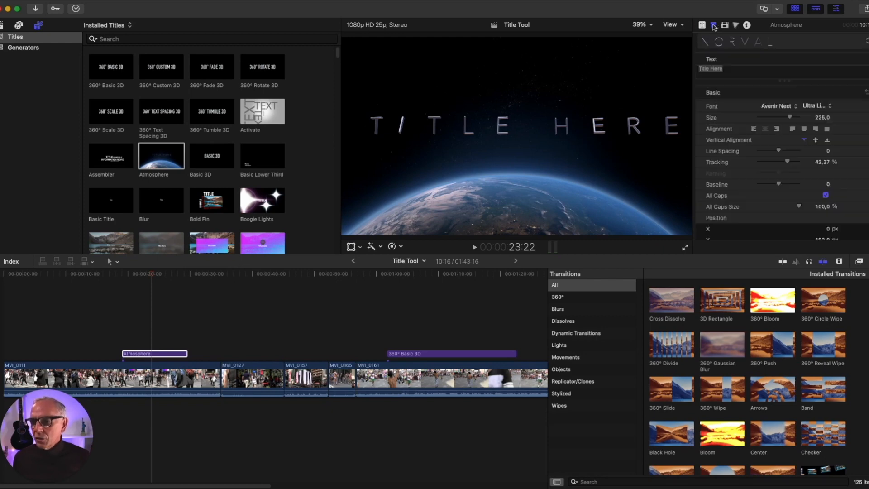
left_click_drag(732, 69, 685, 70)
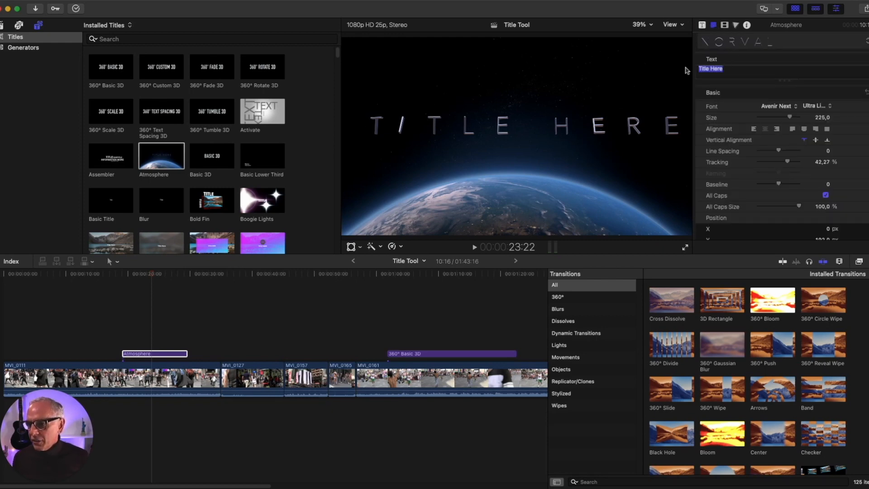
double_click(552, 132)
double_click(613, 131)
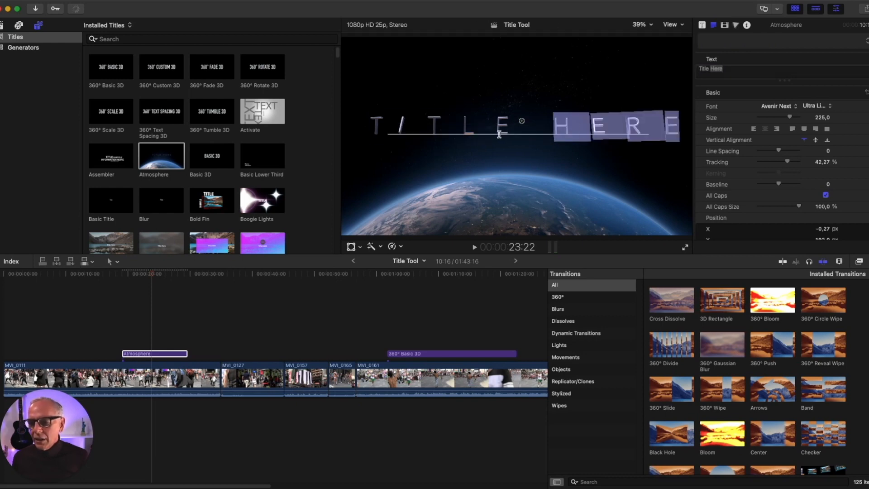
left_click(730, 69)
left_click_drag(730, 69, 701, 69)
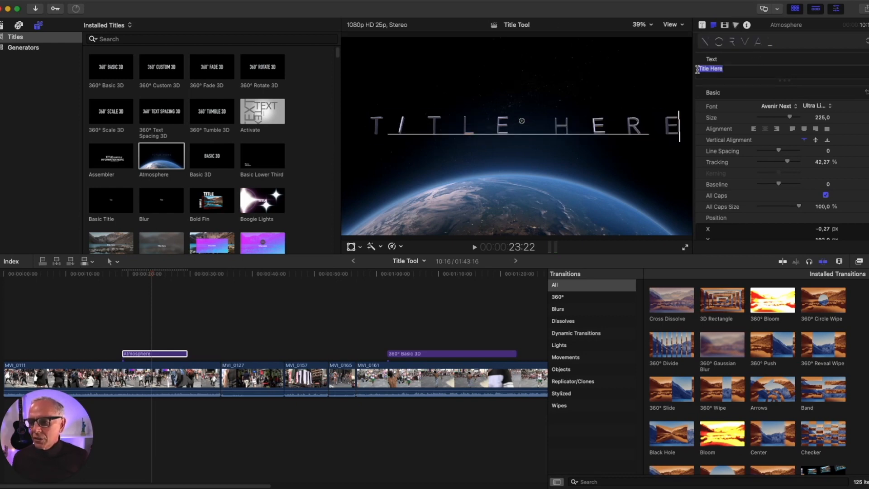
type("Times")
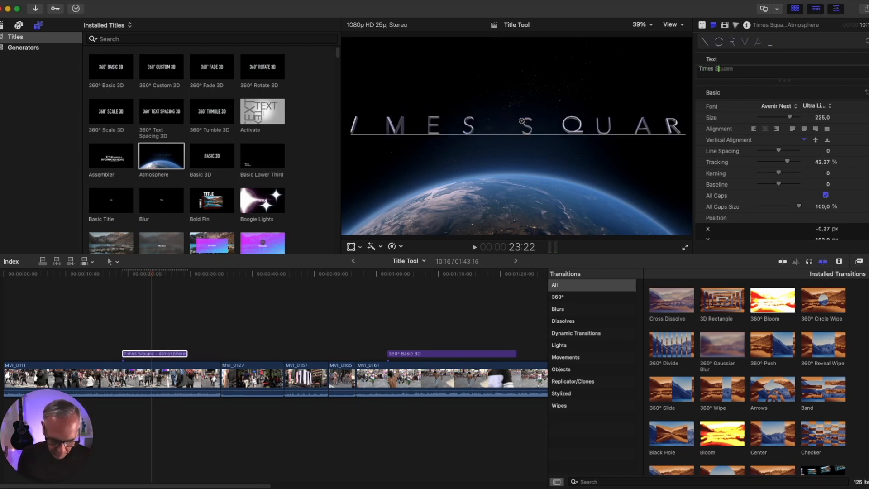
key("Right")
key("Right")
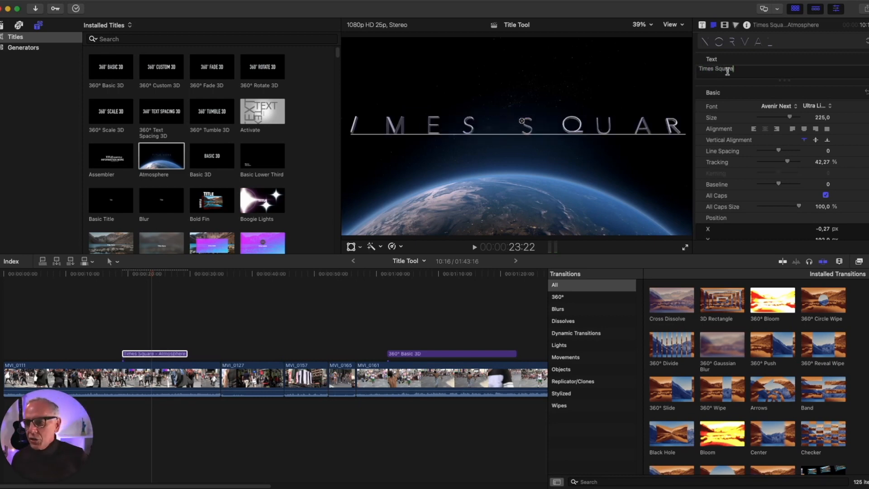
Step: Extend the start of the Atmosphere title earlier so it lasts 21:17, and place the playhead at 16:06
mouse_move(154, 275)
left_mouse_down()
mouse_move(130, 278)
mouse_move(189, 282)
mouse_move(166, 283)
left_mouse_up()
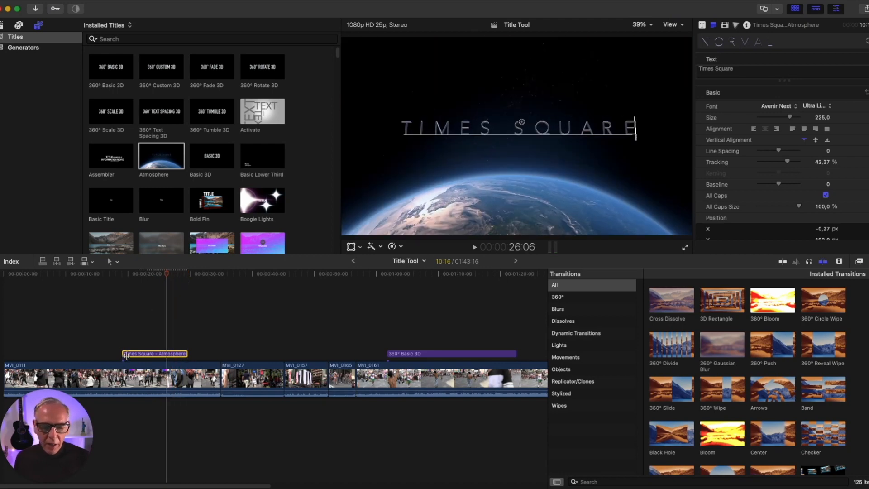
left_click_drag(127, 355, 54, 355)
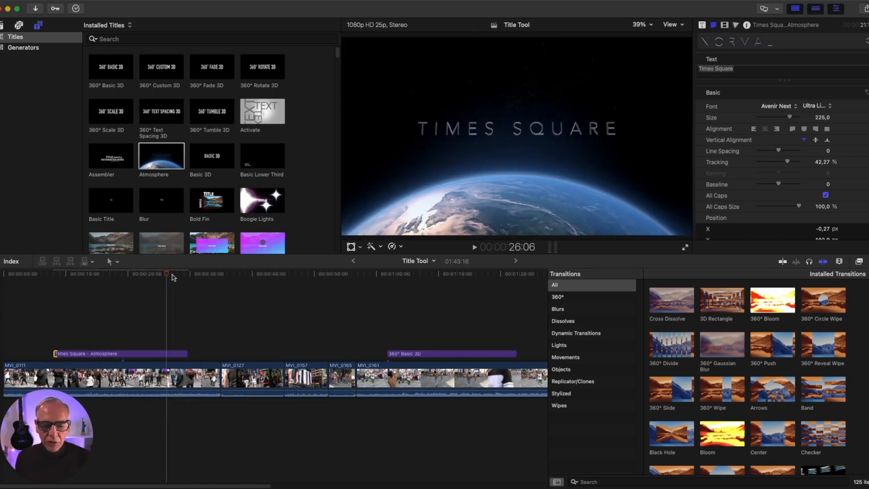
left_click_drag(172, 277, 106, 284)
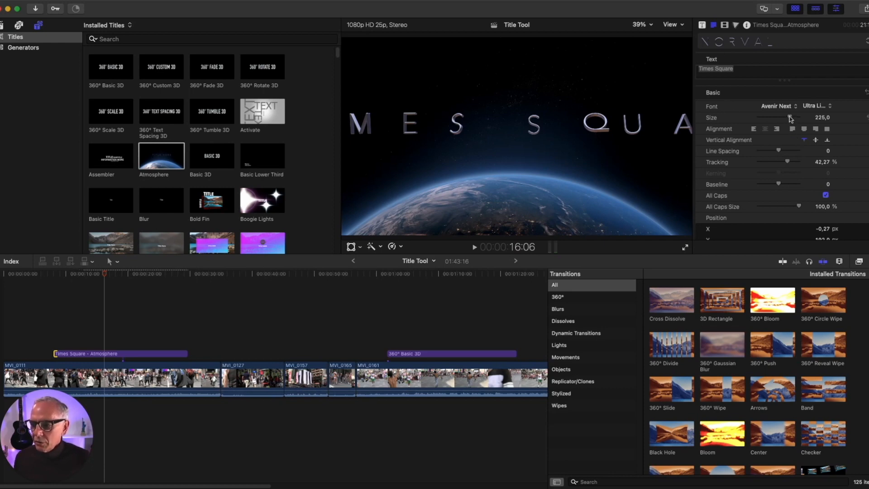
Step: Set the Times Square text size to 122 with centre alignment, line spacing to -18 and tracking to -5.67%
left_click_drag(793, 119, 775, 119)
left_click(754, 129)
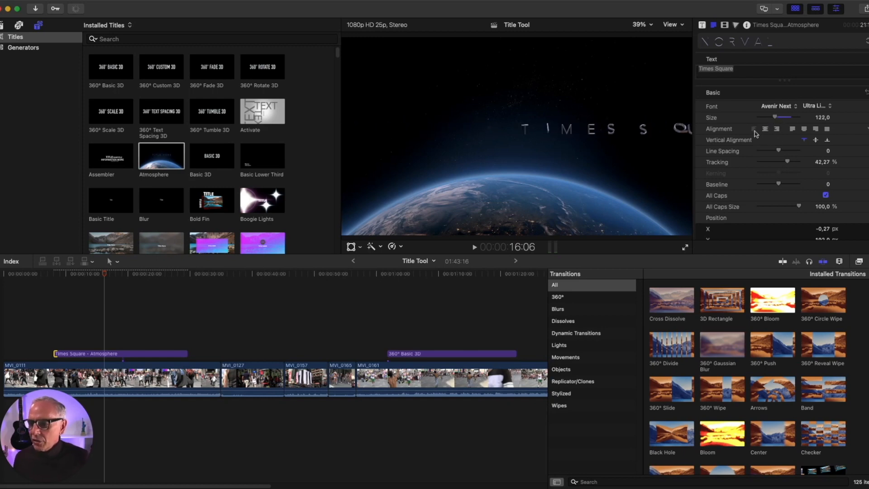
left_click(766, 129)
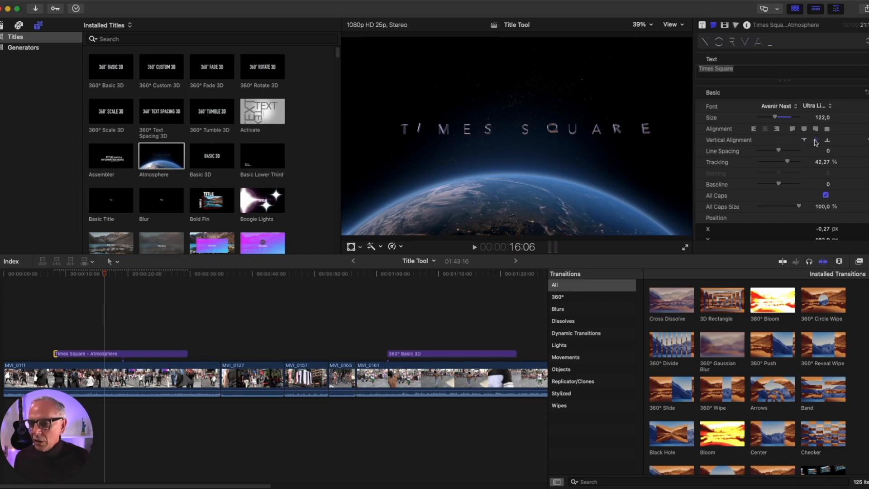
left_click(803, 142)
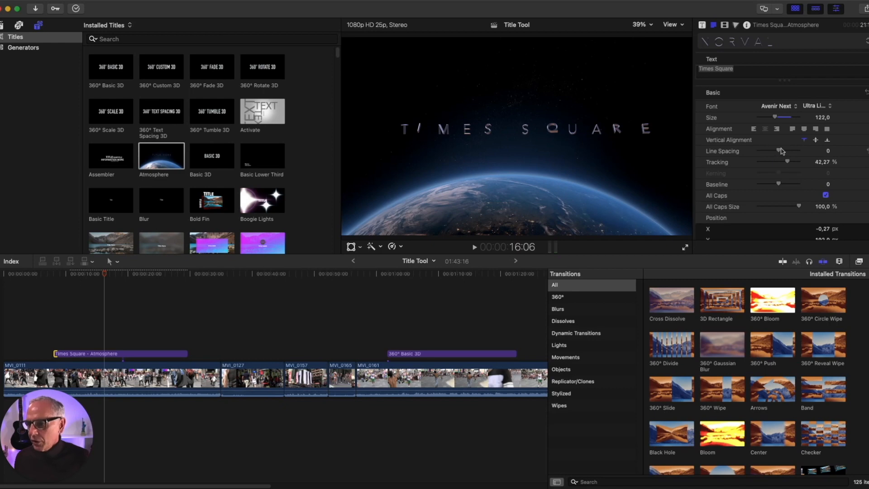
mouse_move(779, 152)
left_mouse_down()
mouse_move(791, 163)
mouse_move(768, 162)
mouse_move(778, 164)
left_mouse_up()
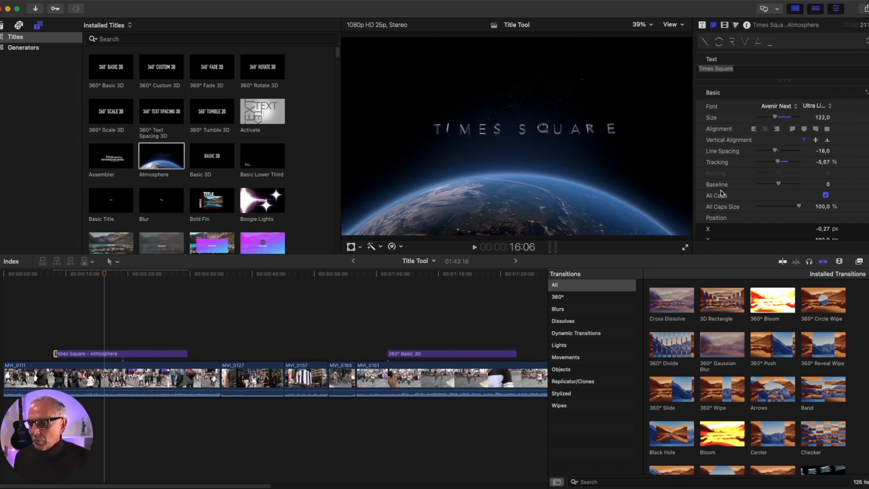
Step: Turn the title's 3D Text off and back on, then increase its depth and set the weight to 0.08
scroll(743, 190, "down", 7)
scroll(743, 189, "down", 5)
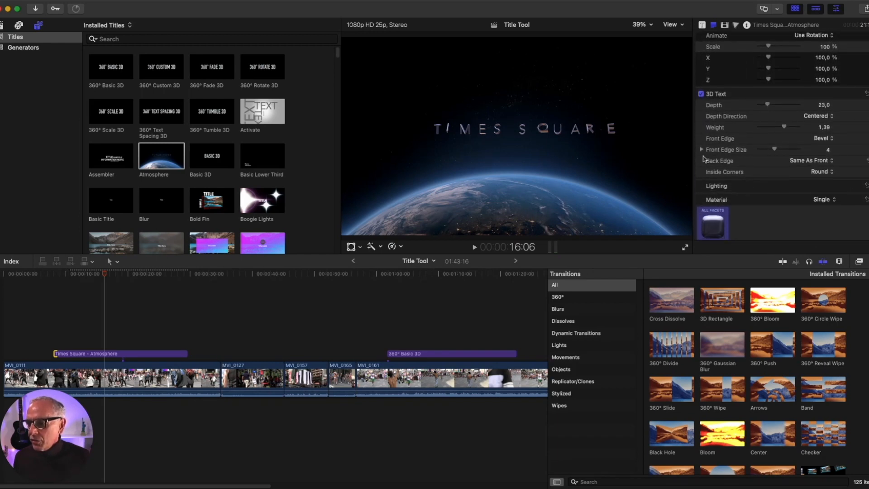
left_click(701, 95)
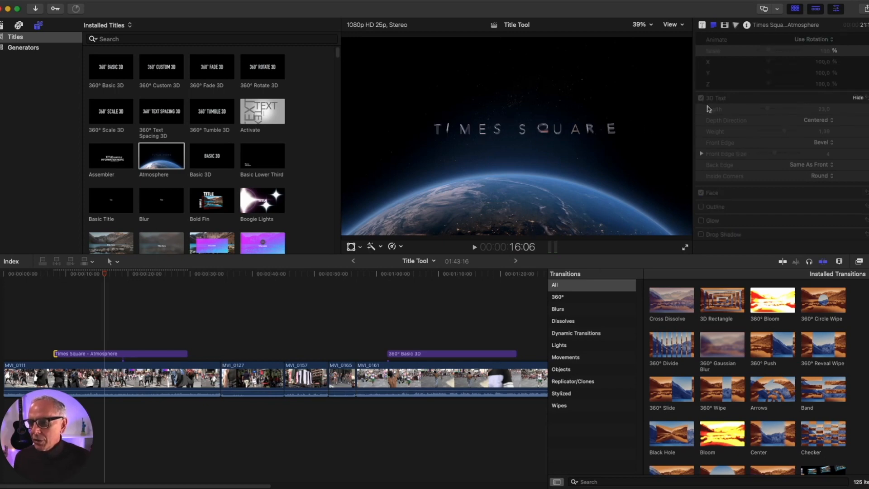
left_click(701, 99)
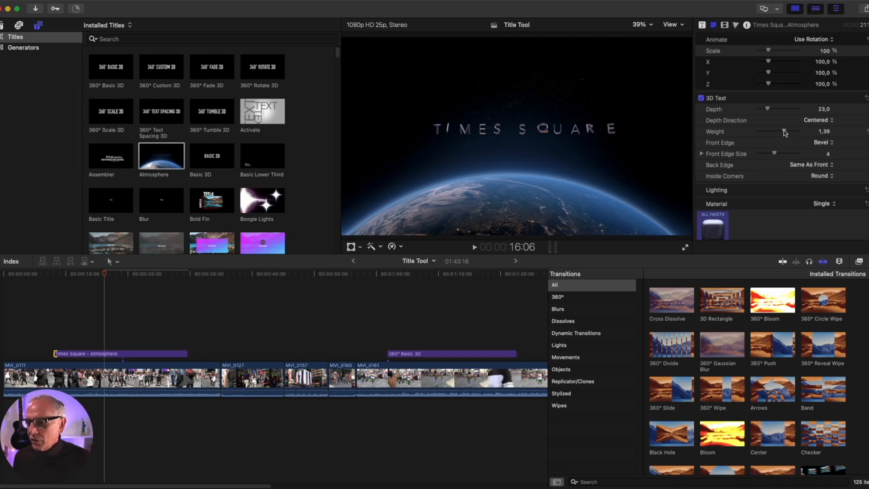
mouse_move(777, 133)
left_mouse_down()
mouse_move(805, 133)
mouse_move(779, 132)
mouse_move(796, 111)
mouse_move(807, 113)
mouse_move(788, 116)
left_mouse_up()
Step: Set the title's lighting intensity to 90.75% and disable the Environment lighting, leaving Self Shadows off
scroll(736, 162, "down", 5)
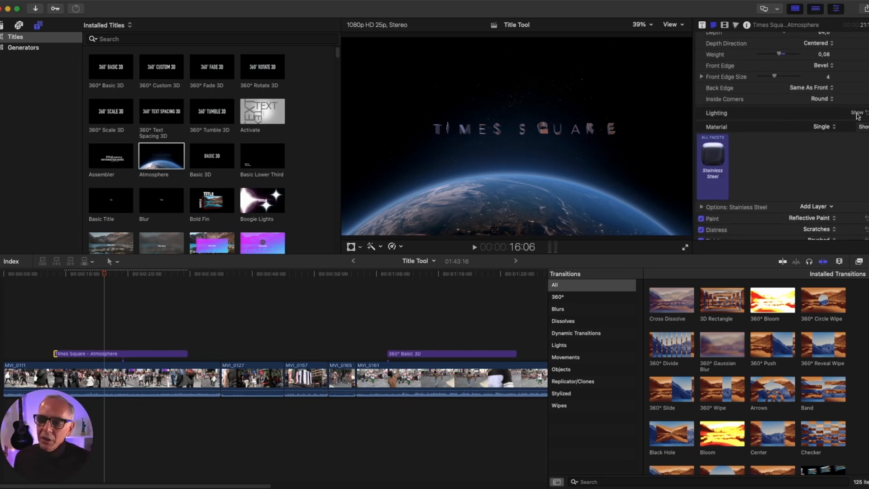
left_click(857, 113)
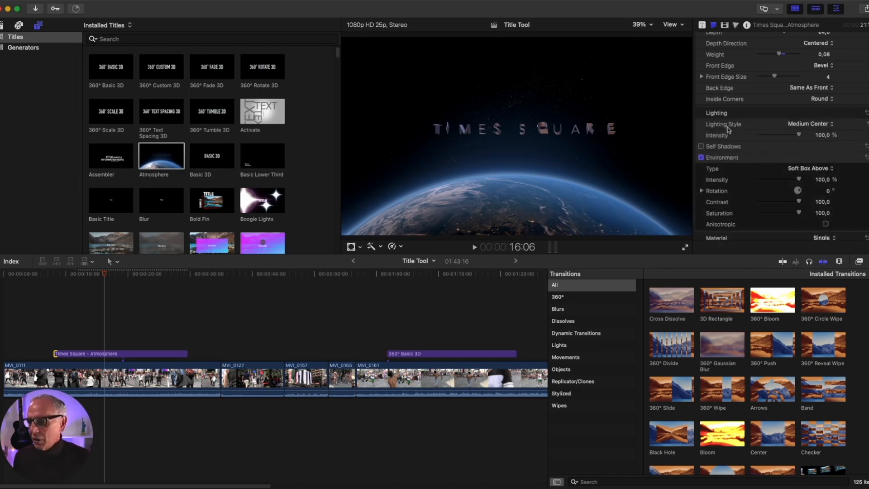
mouse_move(799, 136)
left_mouse_down()
mouse_move(774, 136)
mouse_move(807, 137)
left_mouse_up()
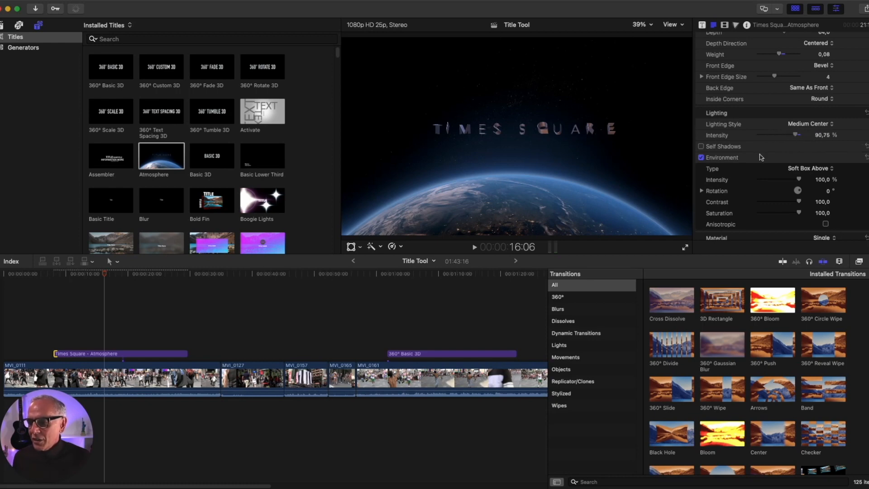
left_click(701, 147)
left_click(701, 157)
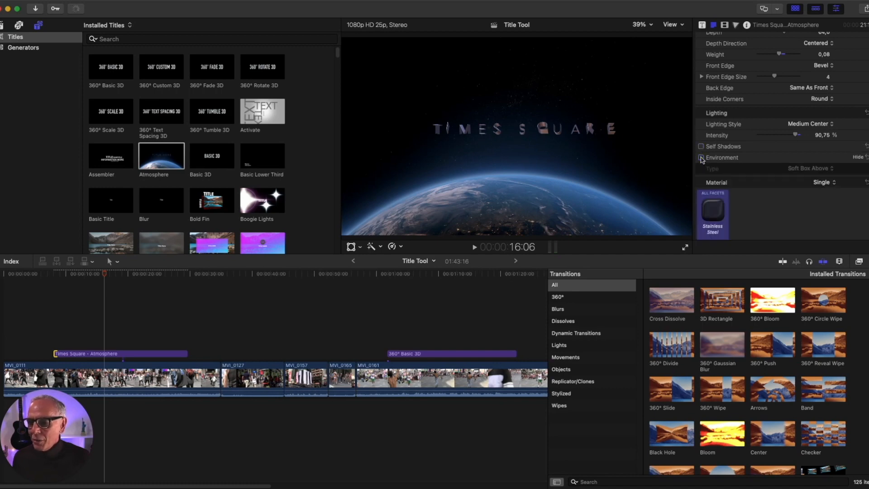
Step: Enable Glow on the Times Square text and try Drop Shadow before switching it off again
scroll(765, 199, "down", 5)
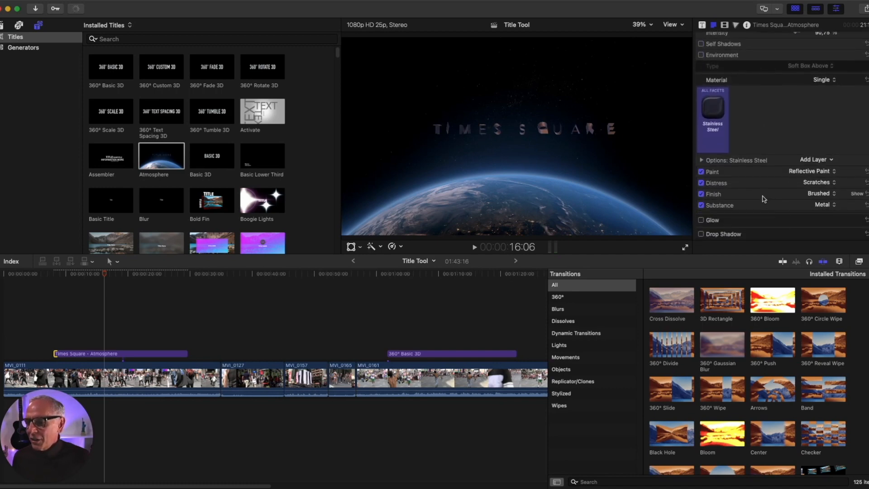
left_click(702, 221)
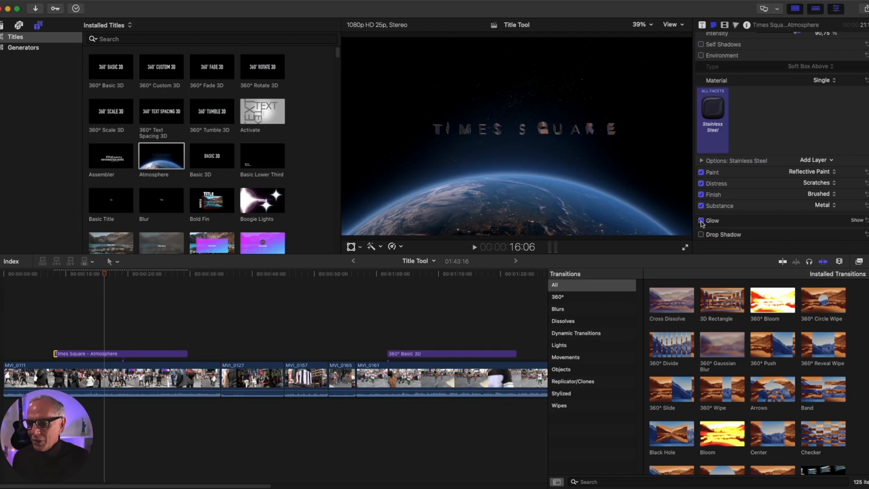
left_click(701, 235)
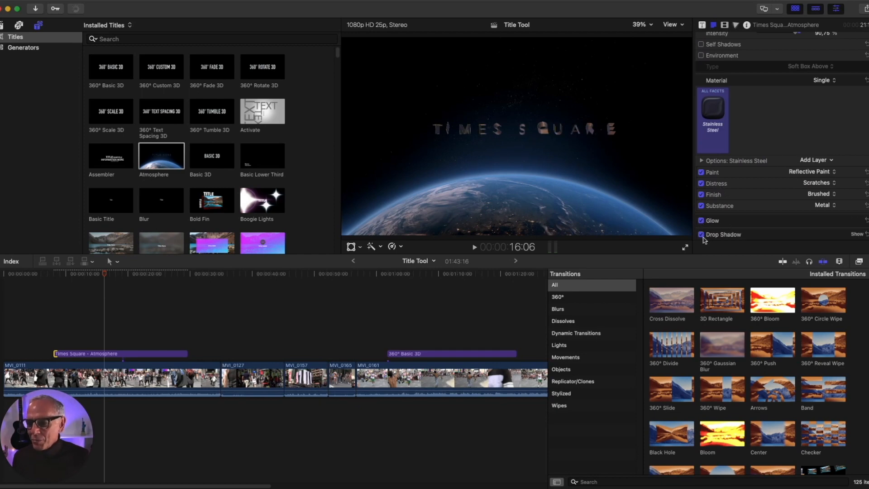
left_click(702, 235)
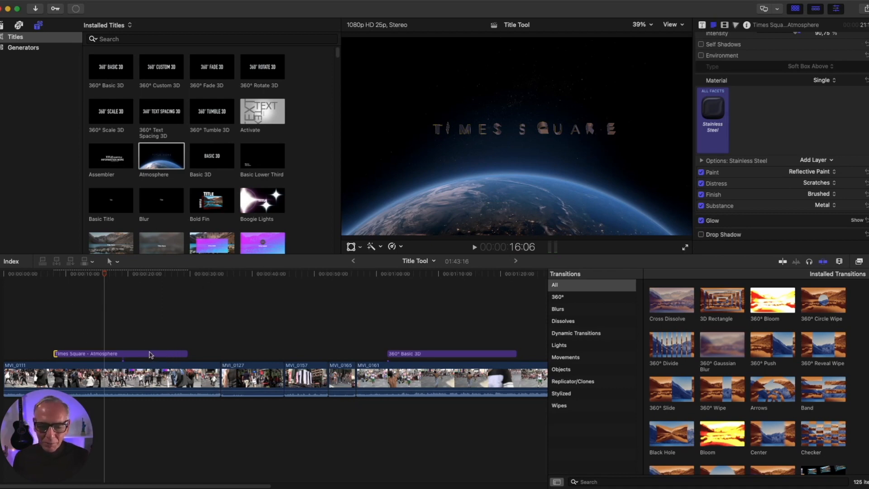
Step: Select the Atmosphere title on the timeline and set its Transform rotation to 0.3°
left_click(146, 356)
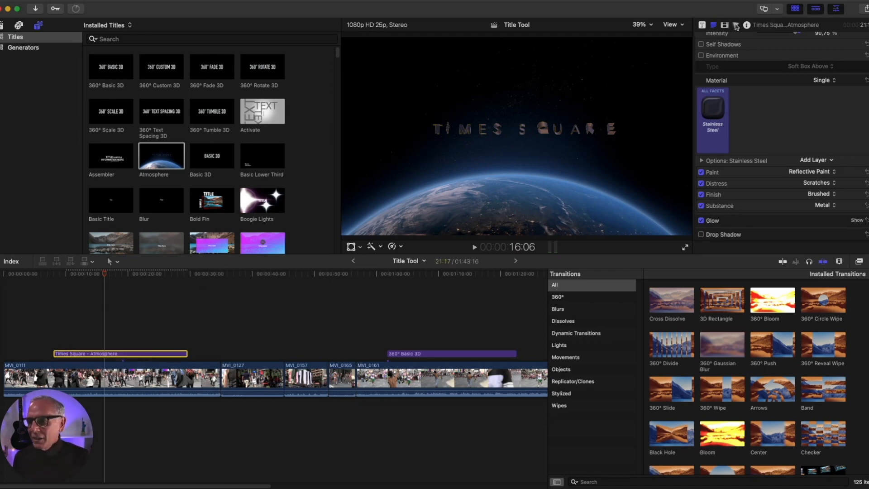
left_click(725, 25)
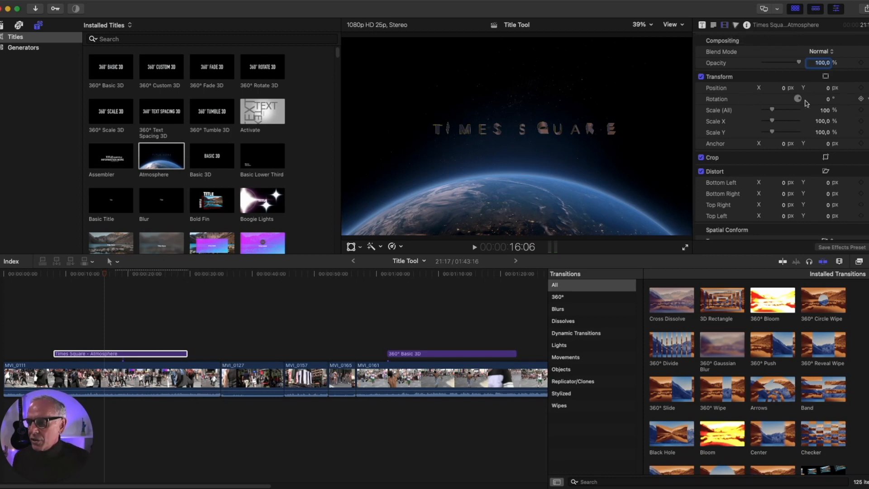
left_click_drag(799, 99, 811, 101)
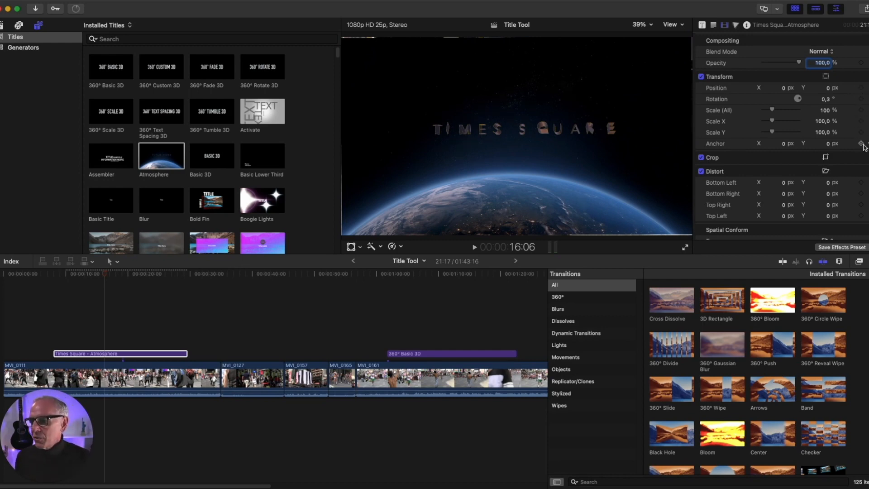
Step: Rotate the Atmosphere title to 55.1° at 12:02 and add a rotation keyframe there
scroll(853, 156, "down", 3)
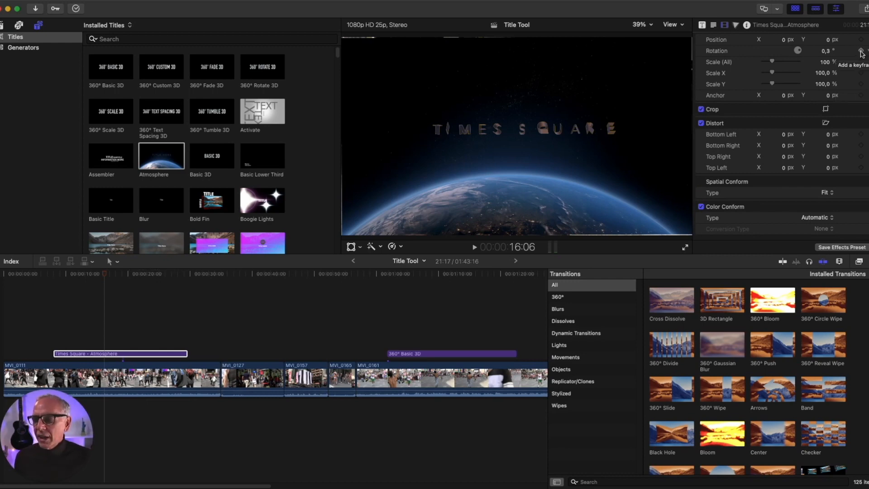
left_click(109, 276)
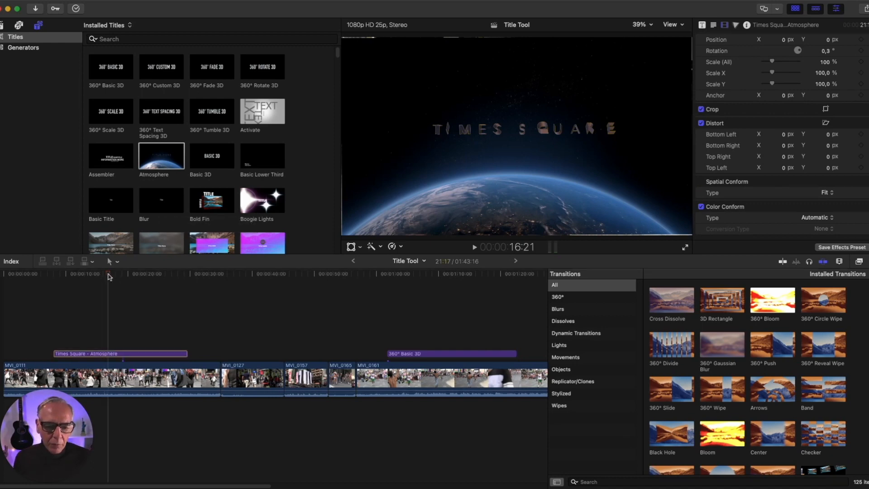
left_click_drag(109, 276, 78, 280)
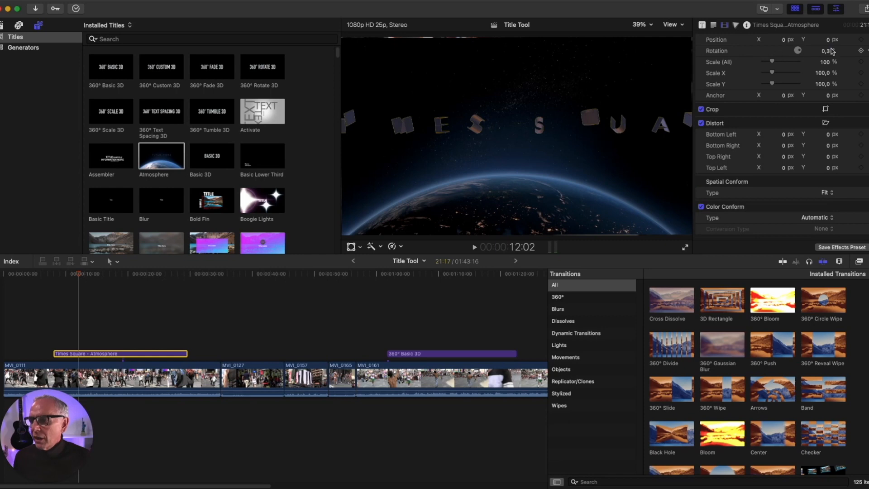
left_click_drag(802, 52, 801, 52)
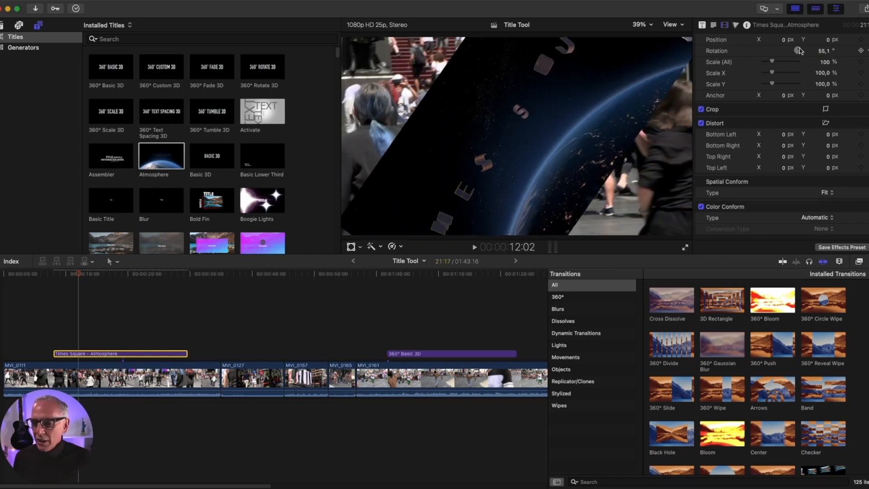
left_click(861, 51)
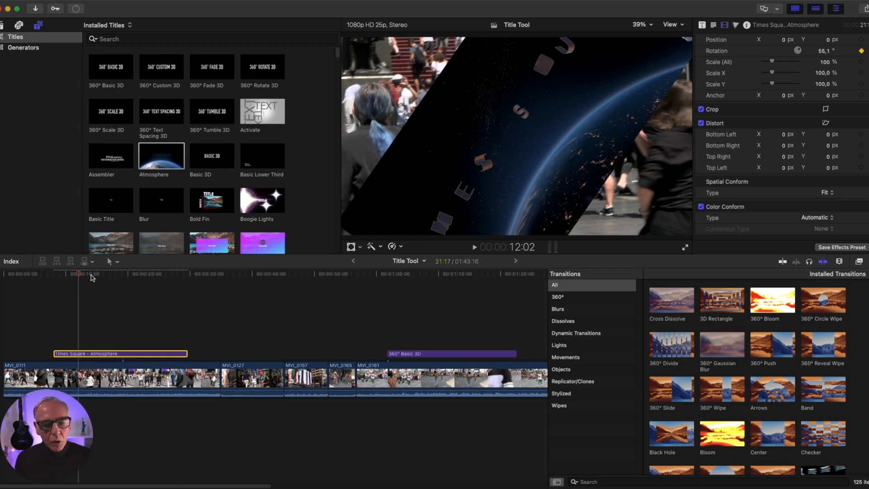
Step: Add a second rotation keyframe of -359.4° at 20:18 in the Atmosphere title and scrub to 20:22
left_click_drag(92, 278, 134, 287)
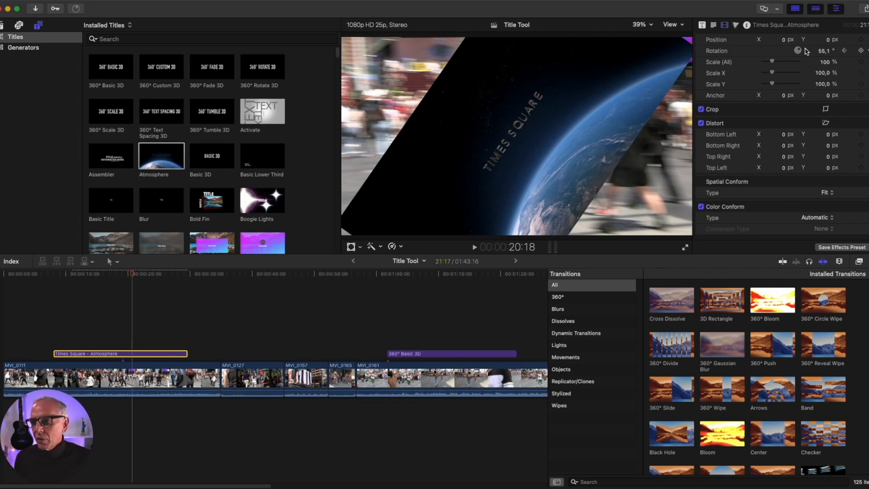
left_click_drag(800, 51, 802, 53)
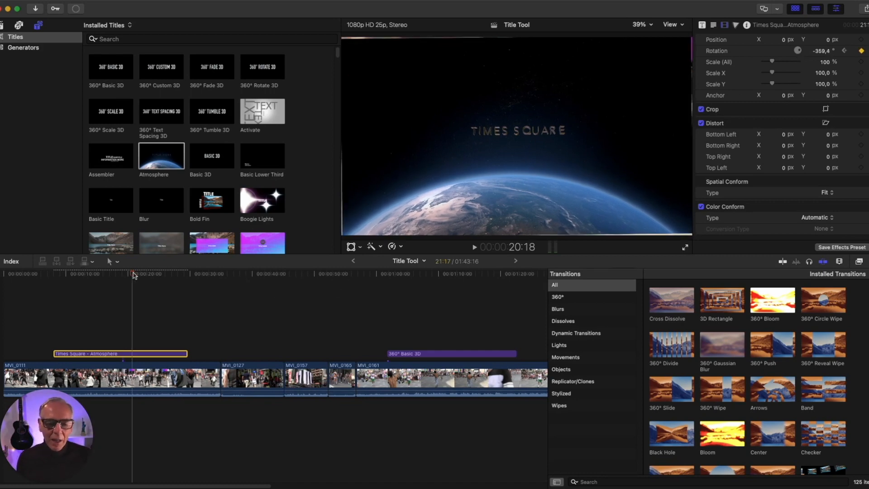
mouse_move(131, 276)
left_mouse_down()
mouse_move(71, 275)
mouse_move(133, 279)
left_mouse_up()
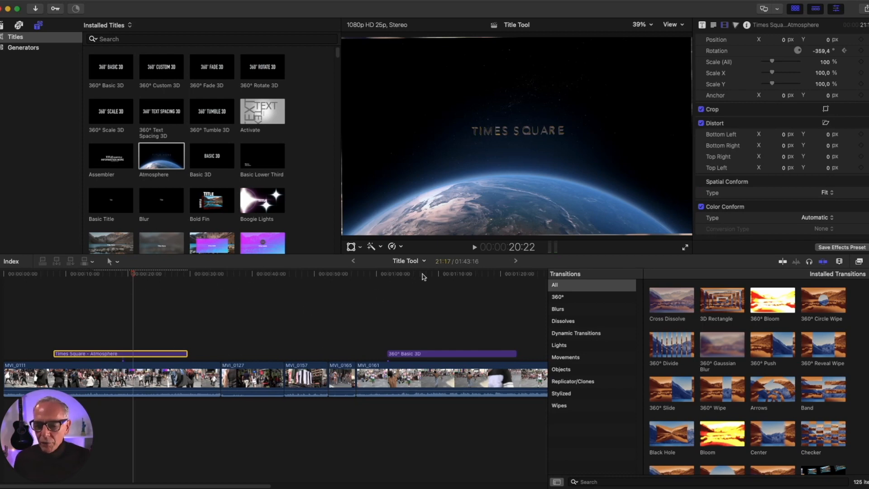
Step: Move the playhead to 1:10:19 and toggle the Atmosphere title's Background parameter off and back on
left_click(443, 275)
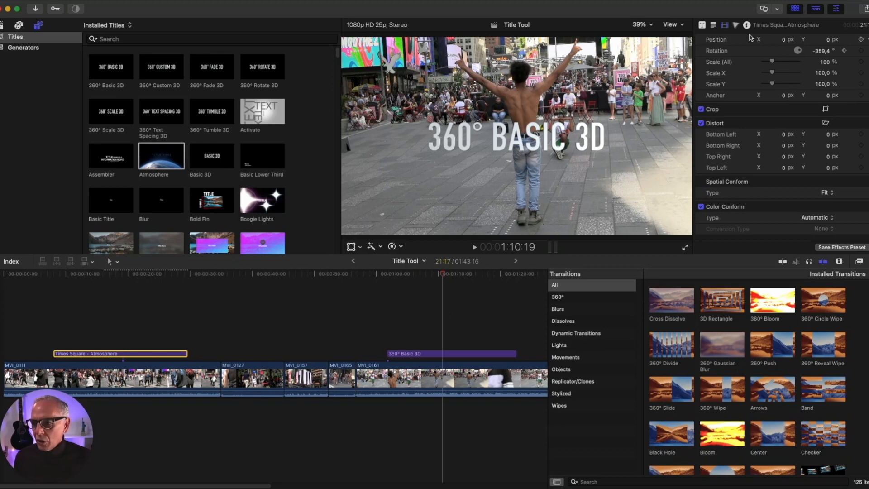
left_click(702, 26)
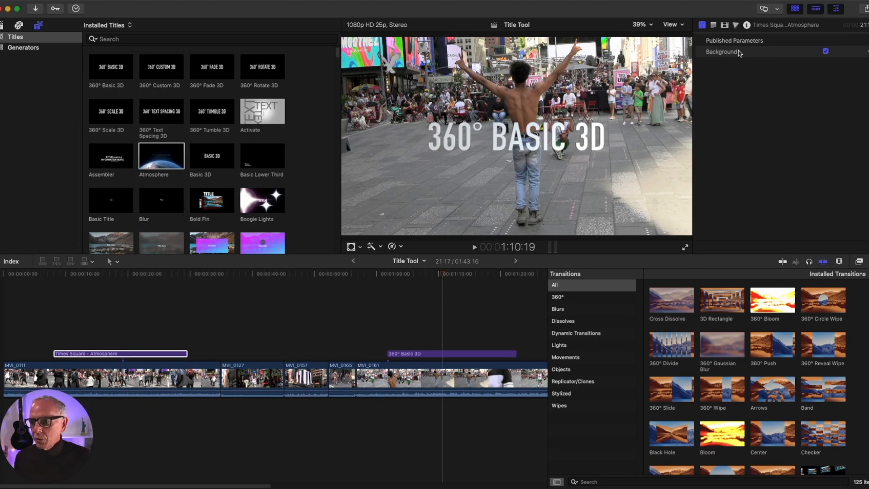
left_click(826, 52)
left_click(826, 52)
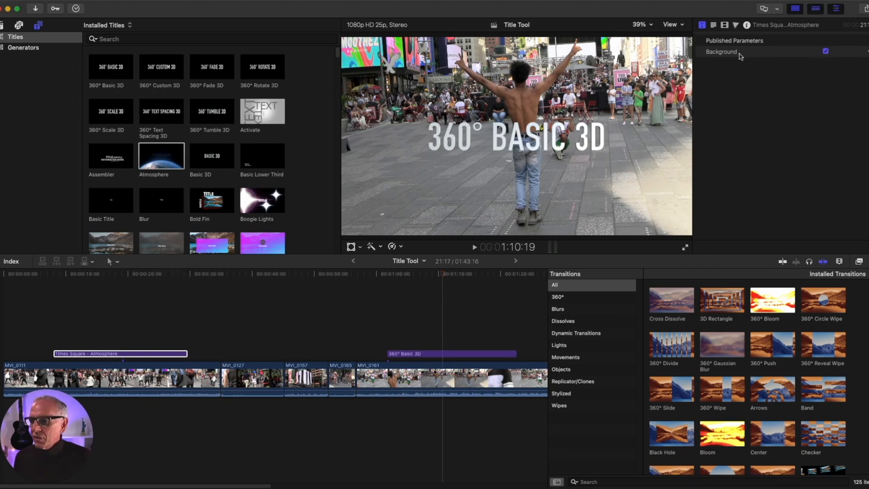
Step: Set the Atmosphere title's overall Transform scale to 324%
left_click(713, 26)
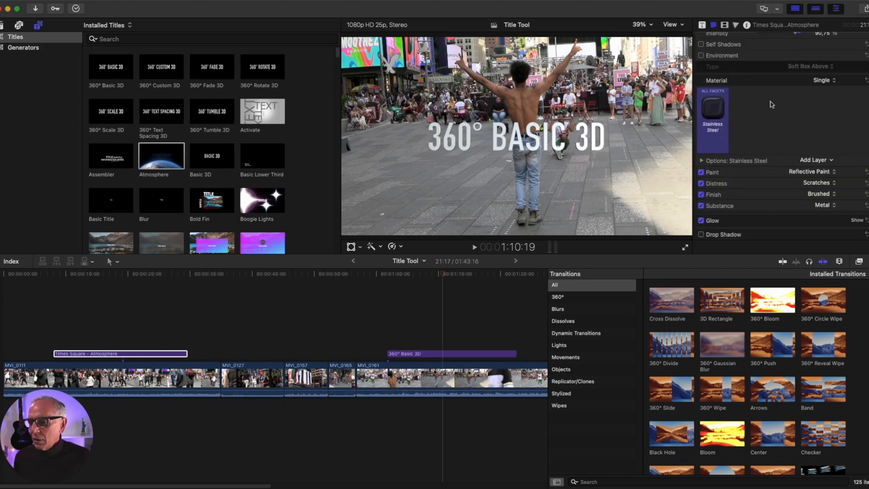
left_click(724, 25)
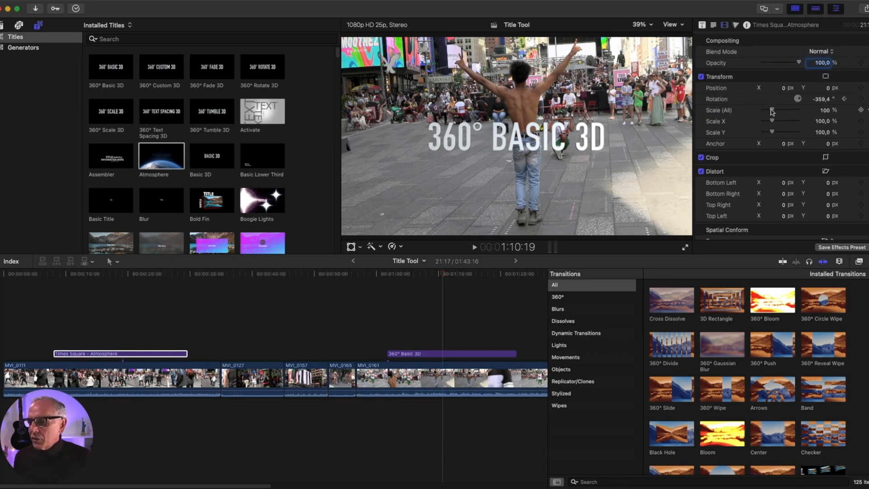
left_click_drag(772, 112, 795, 113)
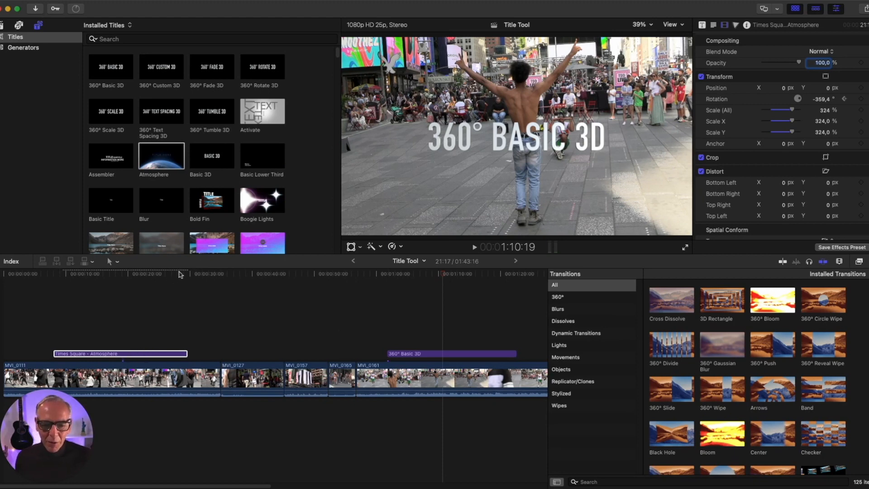
Step: Move the playhead to 1:11:18 and select the 360° Basic 3D title in the timeline
left_click_drag(183, 273, 133, 275)
left_click(448, 274)
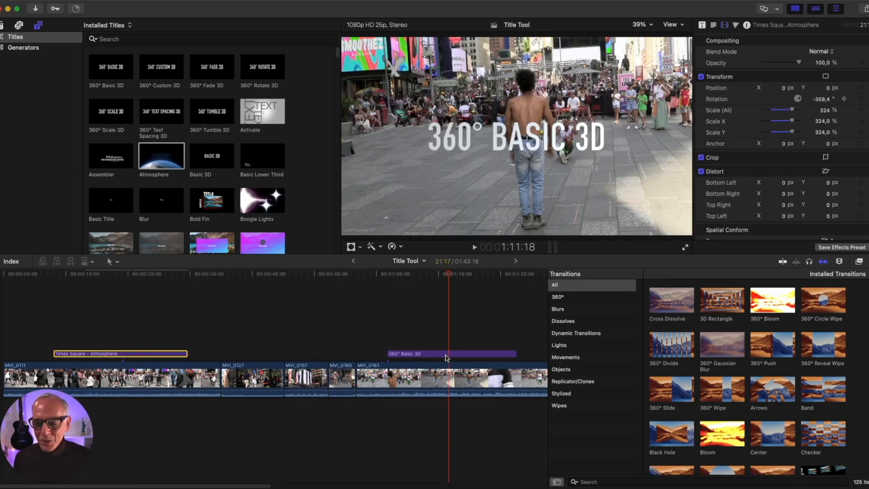
left_click(447, 354)
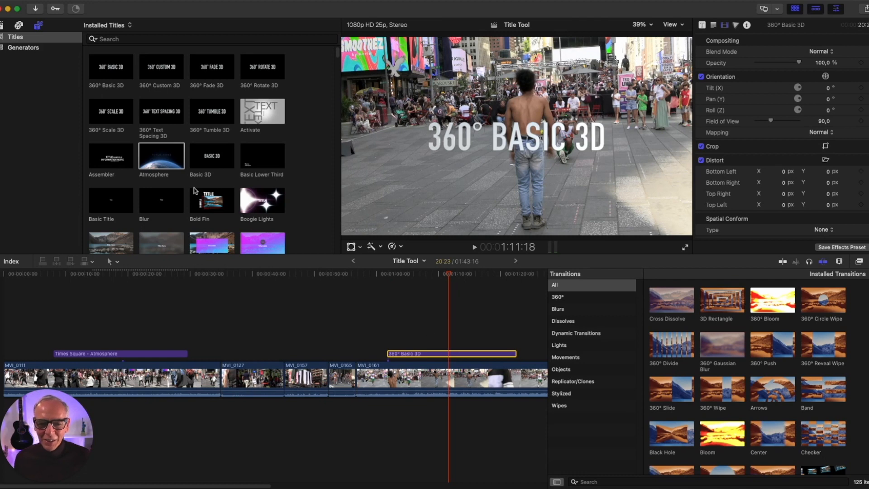
Step: Connect the Snap - Left title above MVI_0127 over a 6:19 range of that clip ending at 43:14
scroll(194, 191, "down", 5)
scroll(194, 191, "down", 5)
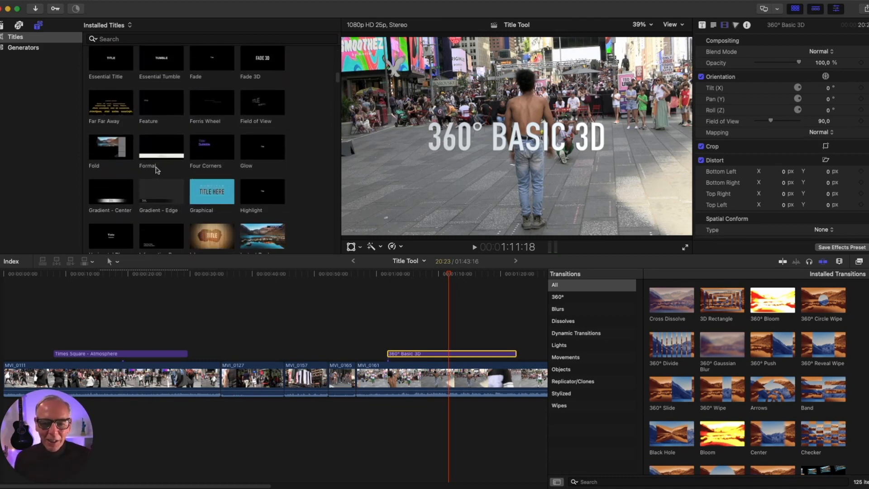
scroll(151, 178, "down", 7)
scroll(151, 178, "down", 6)
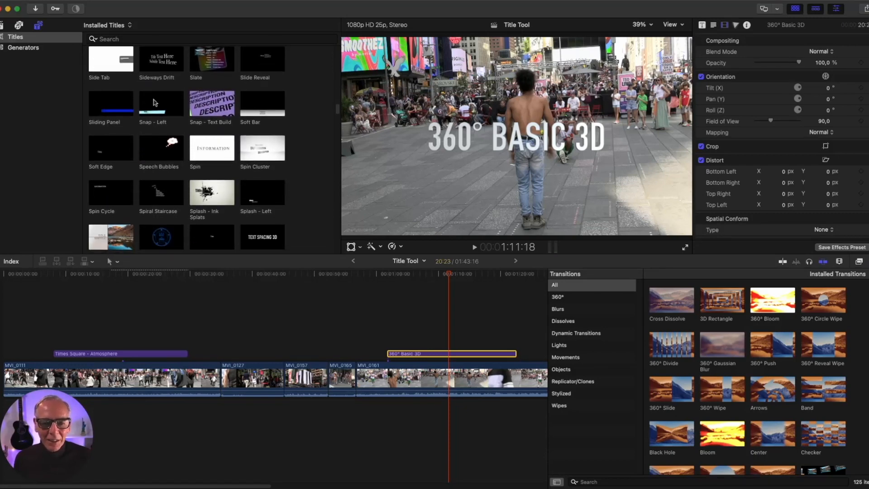
left_click(156, 104)
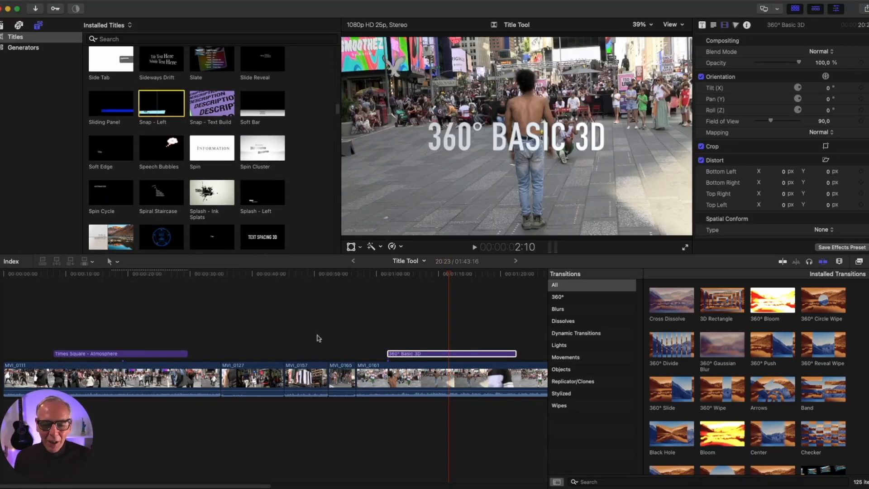
mouse_move(269, 275)
left_mouse_down()
mouse_move(221, 277)
mouse_move(284, 280)
mouse_move(275, 281)
left_mouse_up()
key("c")
key("alt+bracketright")
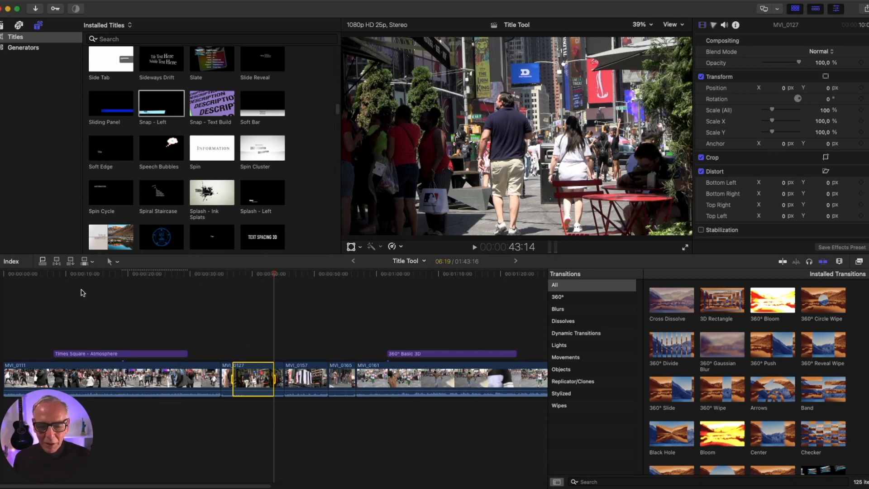
key("q")
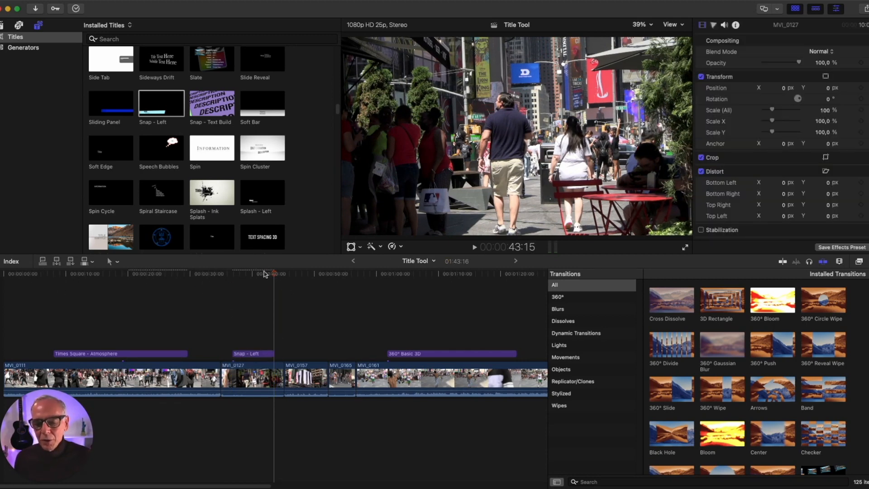
Step: Play back the Snap - Left title from its start at 36:21 to past its end
left_click_drag(270, 277, 234, 280)
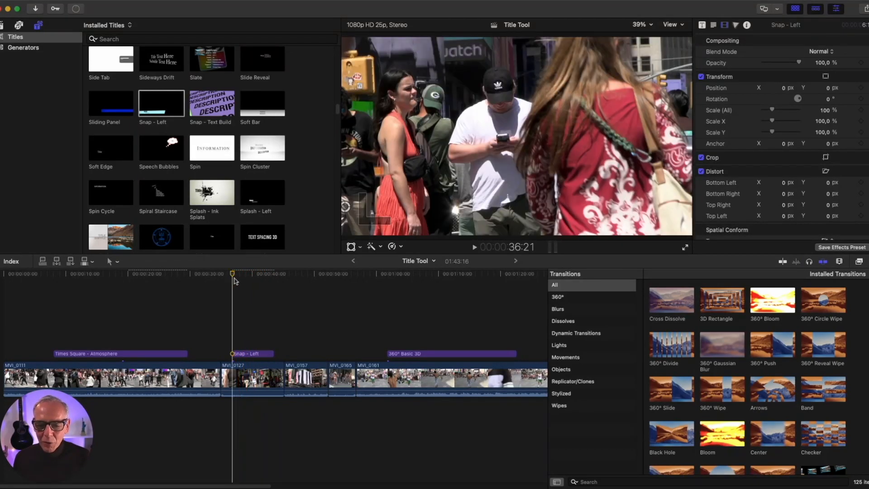
key("space")
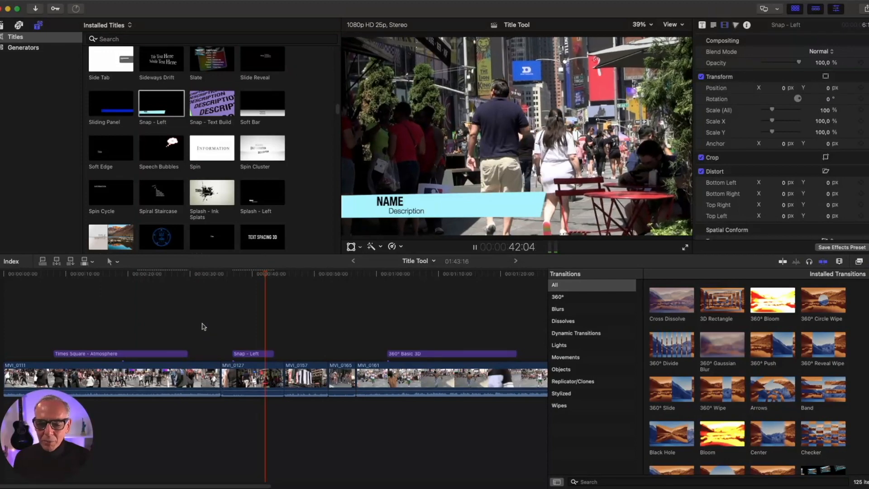
scroll(203, 327, "right", 1)
scroll(204, 327, "right", 2)
key("space")
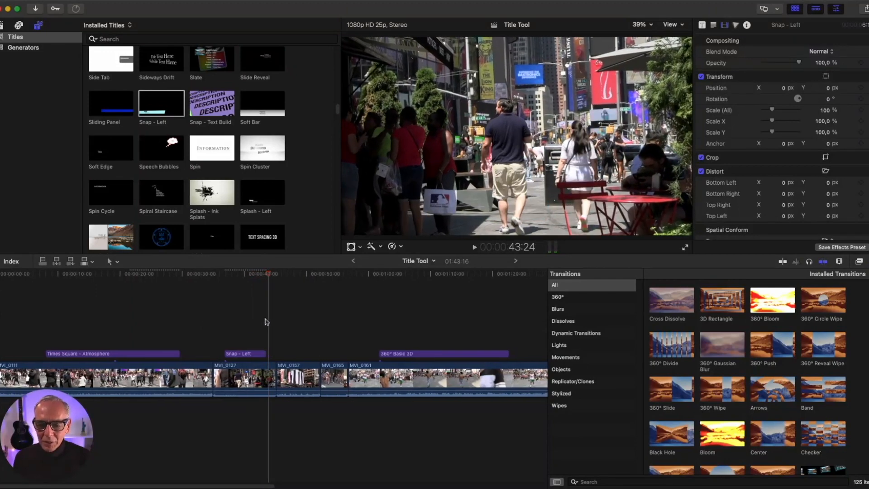
Step: Extend the Snap - Left title at its end and its start to a total duration of 16:08
left_click(256, 275)
left_click(248, 354)
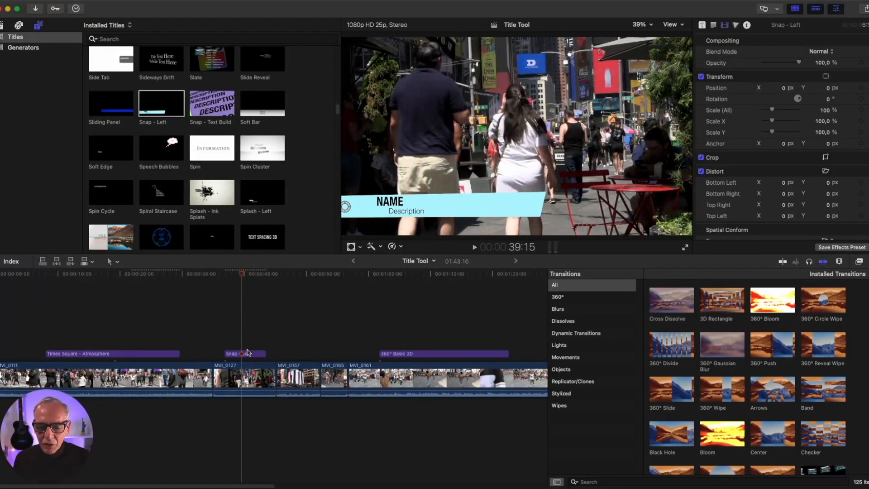
left_click_drag(264, 353, 297, 353)
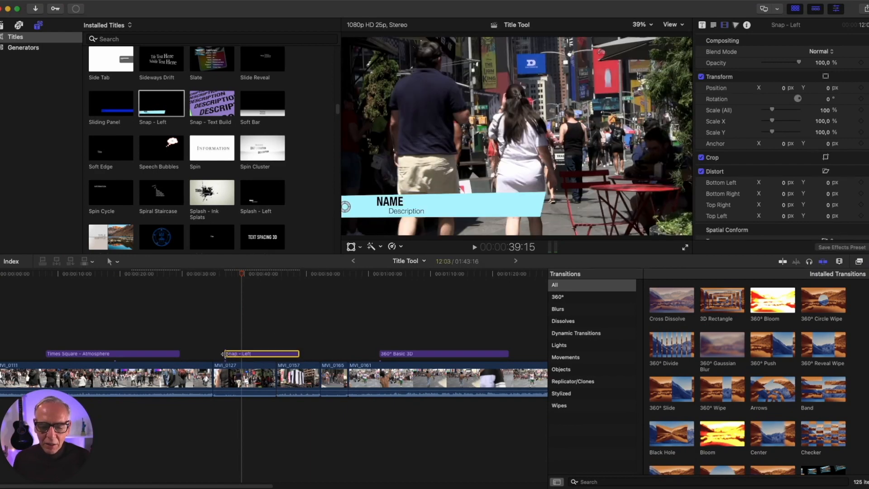
left_click_drag(226, 354, 199, 353)
Step: Play the lengthened Snap - Left title from its start and stop at 38:17
left_click_drag(231, 271, 201, 279)
key("space")
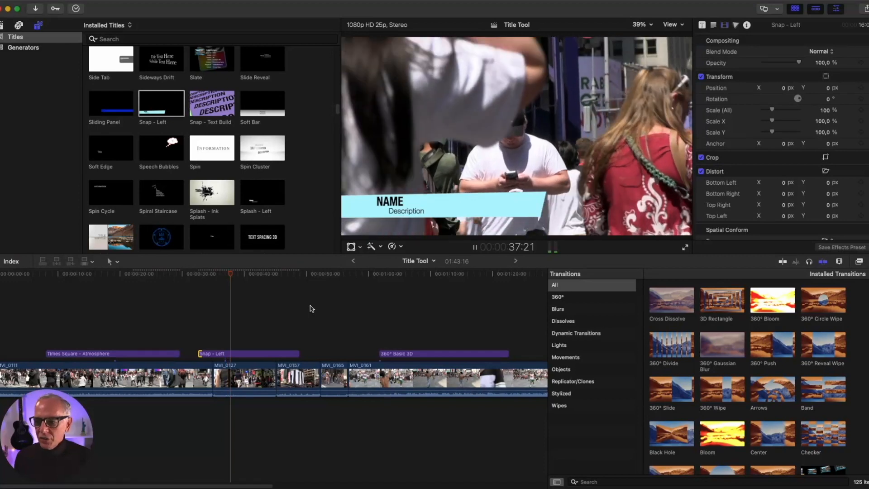
key("space")
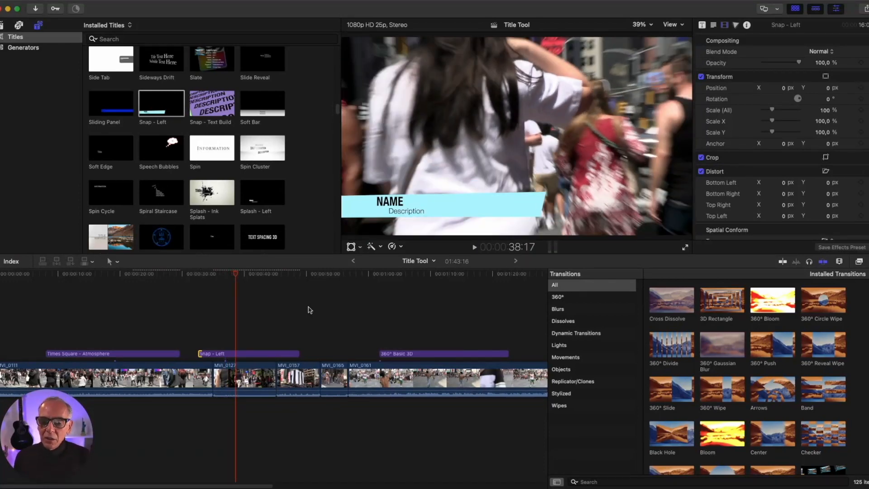
Step: Move the Snap - Left title's light-blue banner up in the viewer and back down to a position of 0.13 px
left_click(231, 353)
left_click_drag(345, 208, 422, 85)
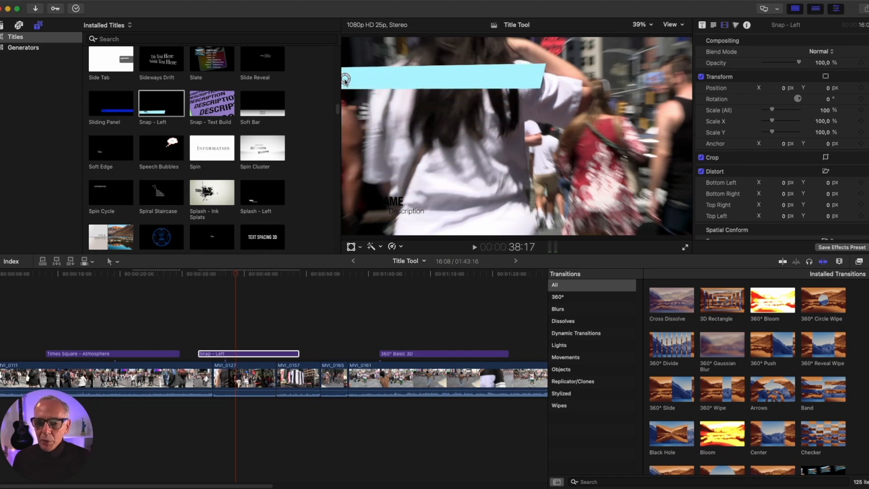
left_click_drag(345, 80, 346, 208)
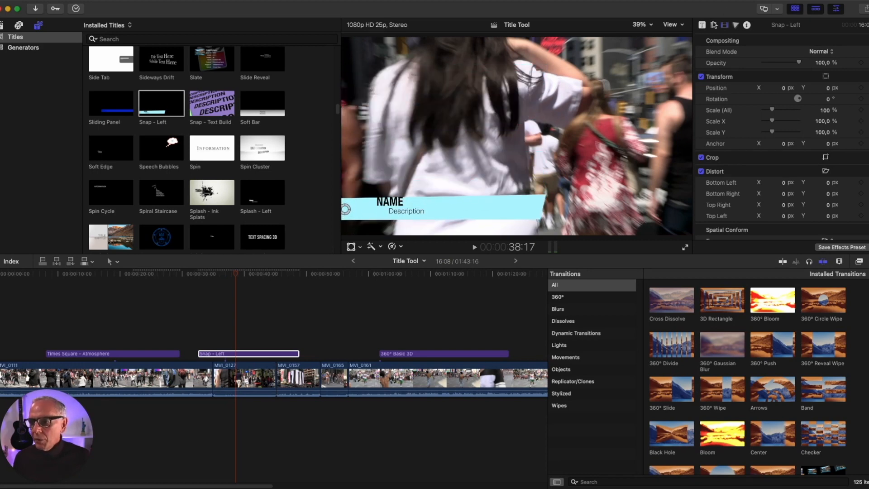
Step: Set the Snap - Left title's published Scale to 29% and add a Scale keyframe at 35:01
left_click(702, 26)
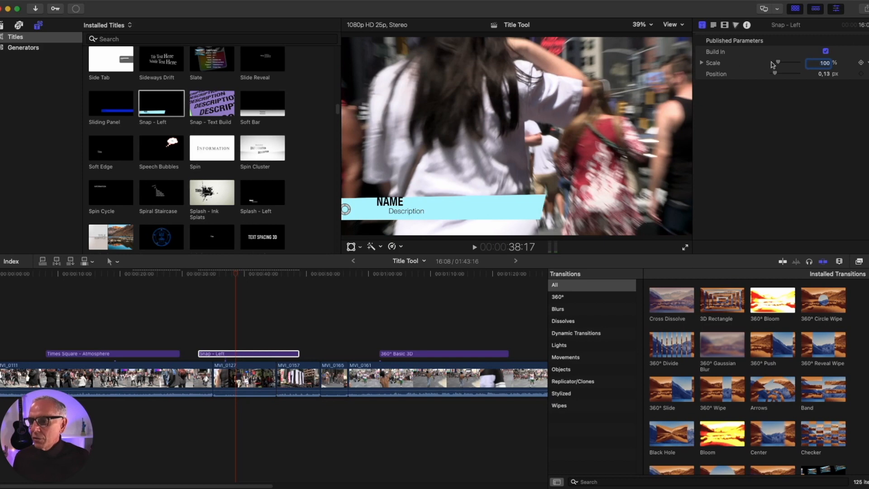
left_click_drag(779, 64, 786, 62)
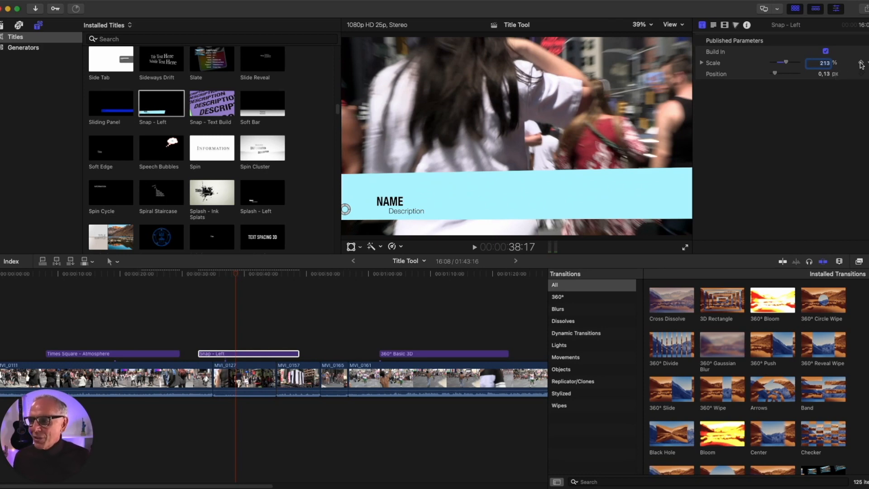
left_click_drag(785, 64, 773, 67)
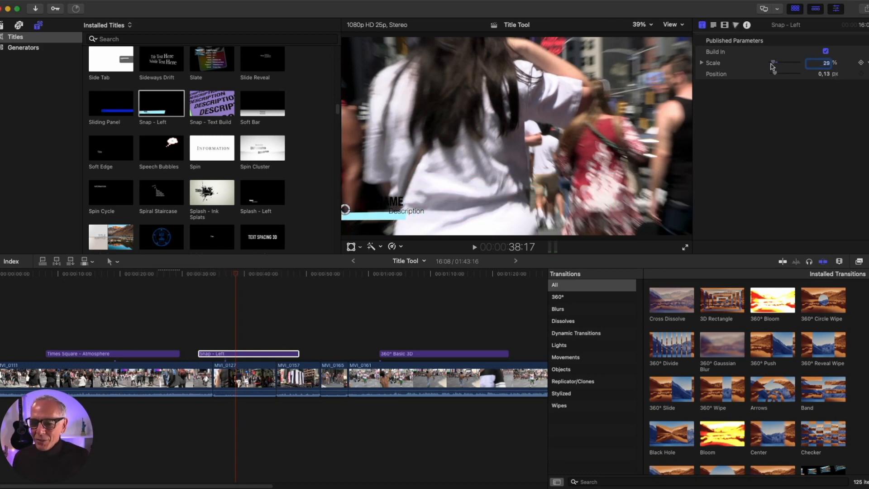
left_click(225, 275)
left_click_drag(226, 278, 213, 277)
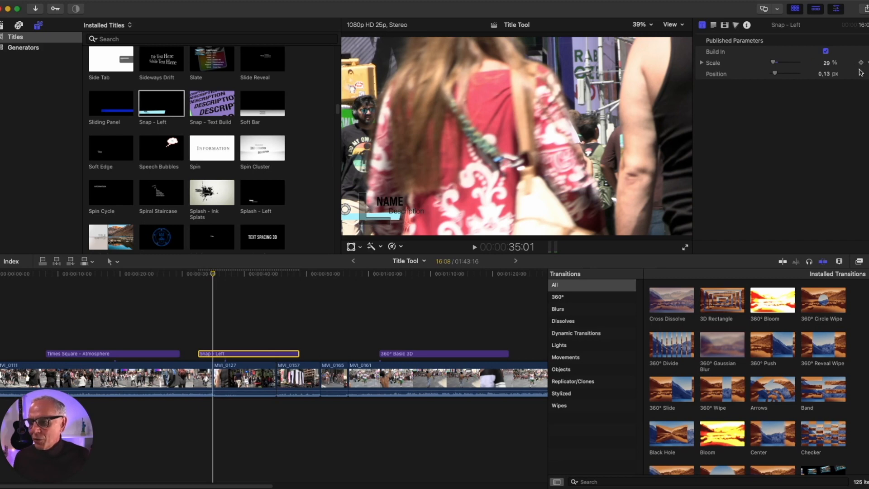
left_click(861, 62)
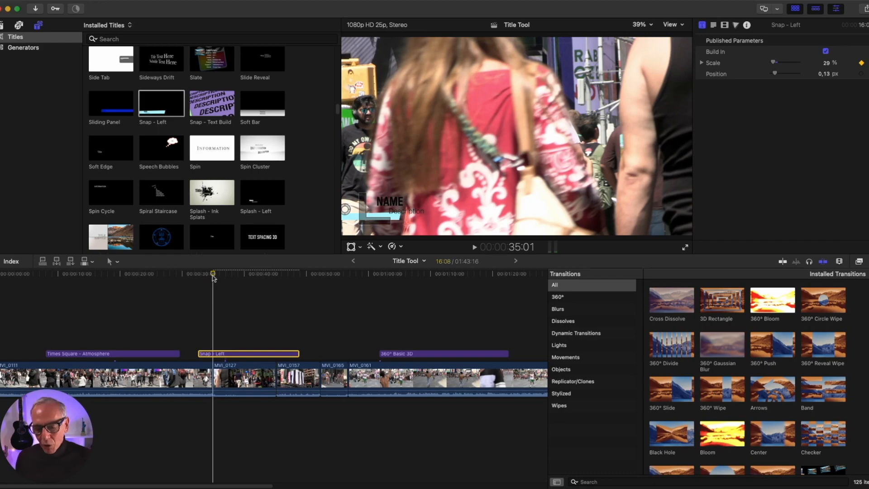
Step: Set the Snap - Left title's published Scale to 208% at 44:08 and scrub back to 42:17
left_click_drag(215, 275, 271, 275)
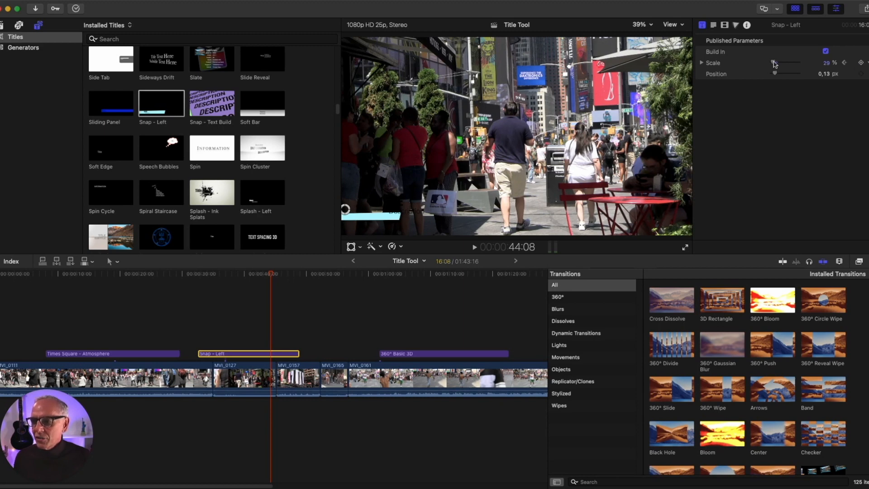
left_click_drag(775, 64, 789, 64)
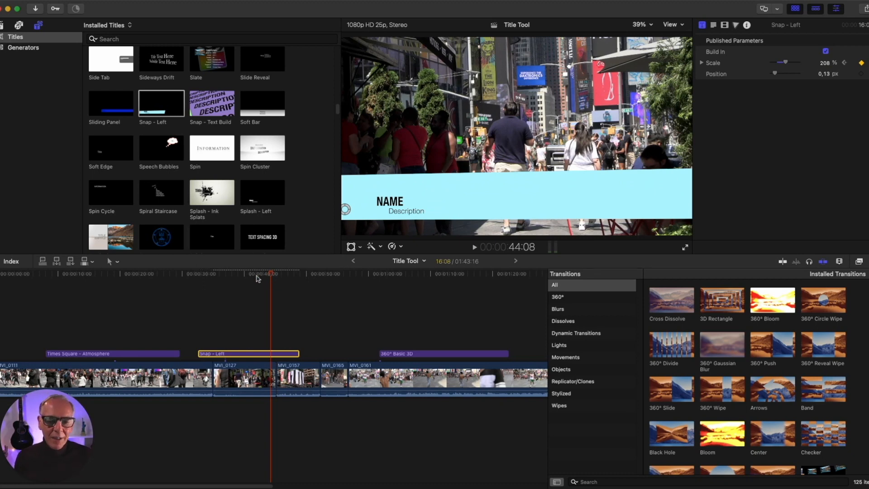
mouse_move(271, 275)
left_mouse_down()
mouse_move(213, 276)
mouse_move(275, 277)
mouse_move(229, 277)
mouse_move(261, 278)
left_mouse_up()
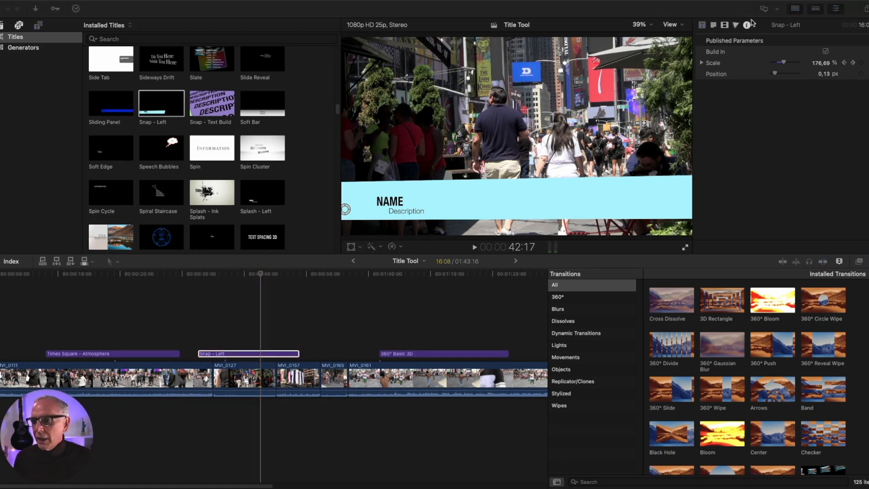
Step: Apply the Chiseled 3D style to the Snap - Left title's text
left_click(725, 25)
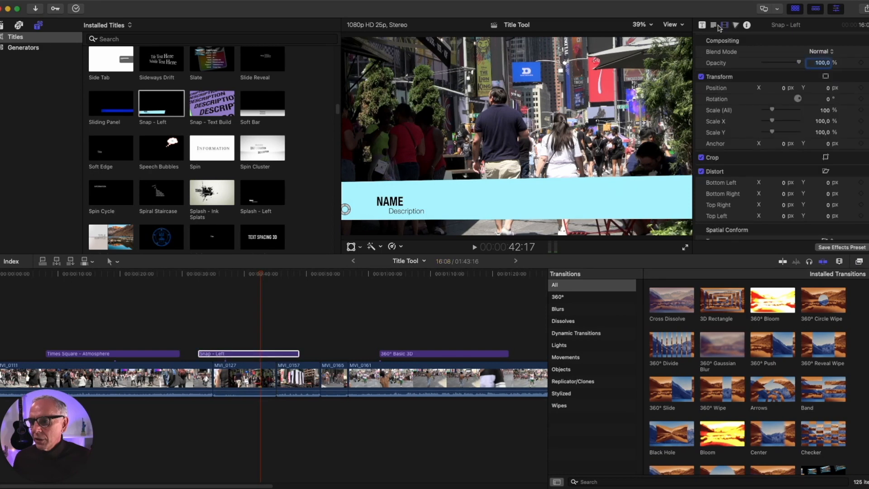
left_click(717, 26)
left_click(772, 43)
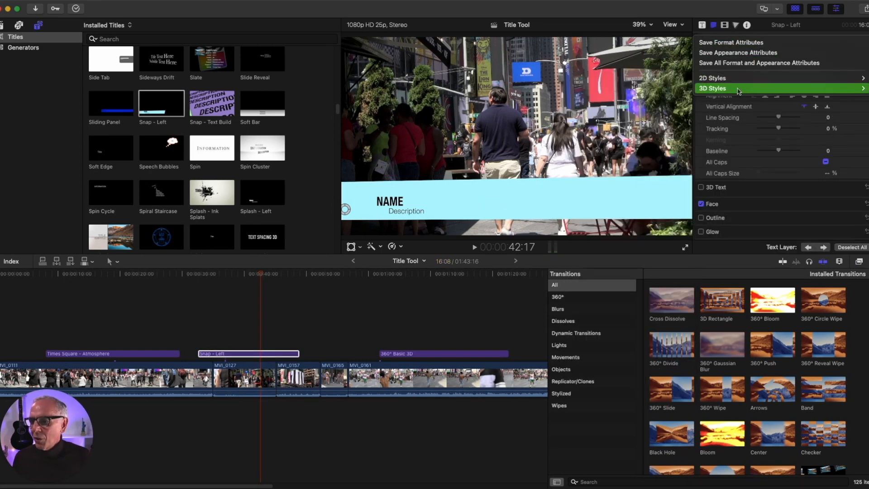
mouse_move(729, 90)
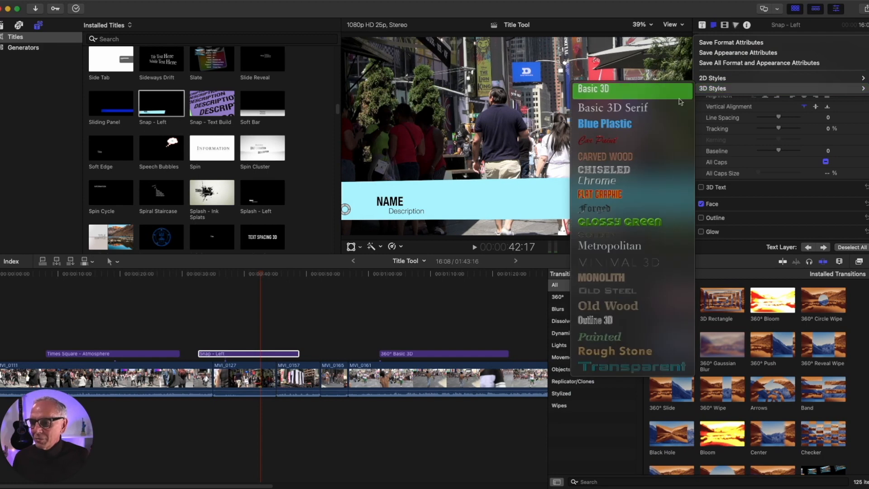
left_click(642, 171)
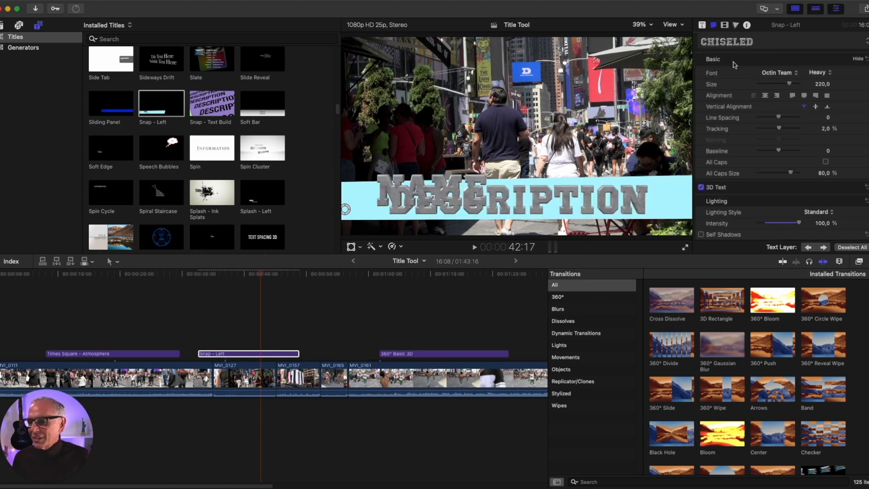
Step: Apply the Outline 3D style to the Snap - Left title's text and set its size to 176
left_click(737, 43)
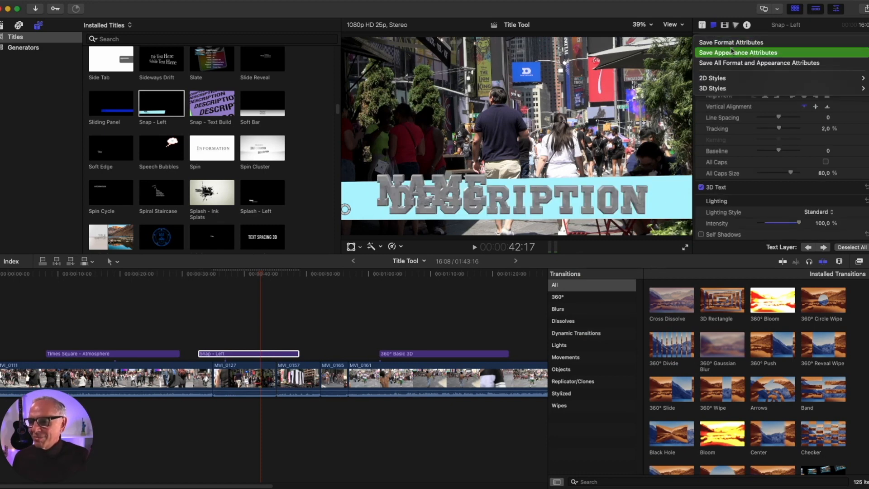
mouse_move(717, 83)
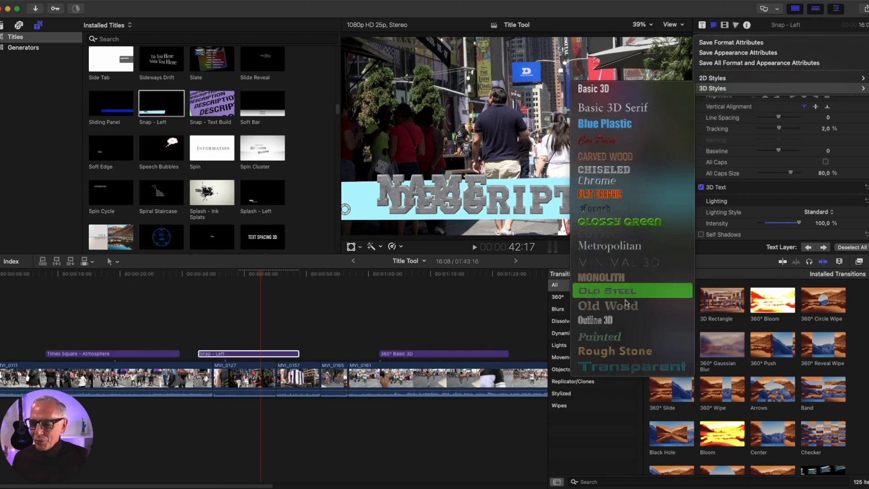
left_click(618, 321)
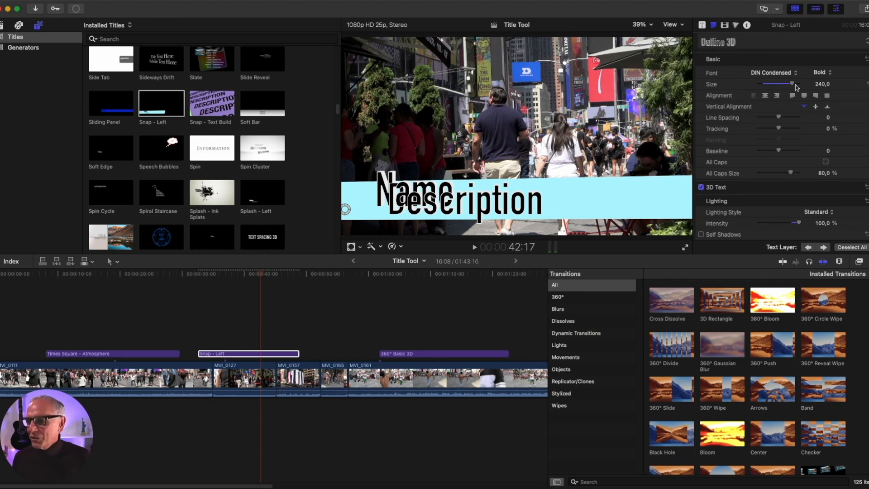
mouse_move(792, 84)
left_mouse_down()
mouse_move(770, 85)
mouse_move(783, 84)
left_mouse_up()
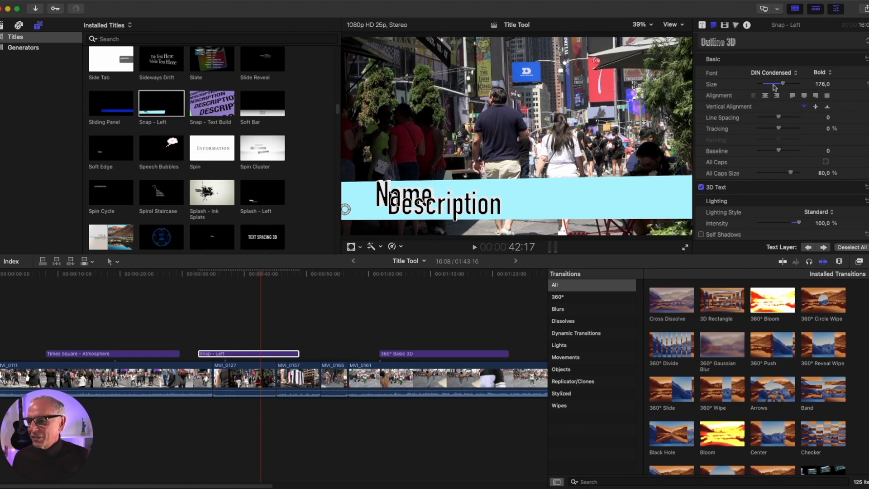
Step: Set the Snap - Left title's 3D text substance color to red and its brightness to 94%
left_click(701, 187)
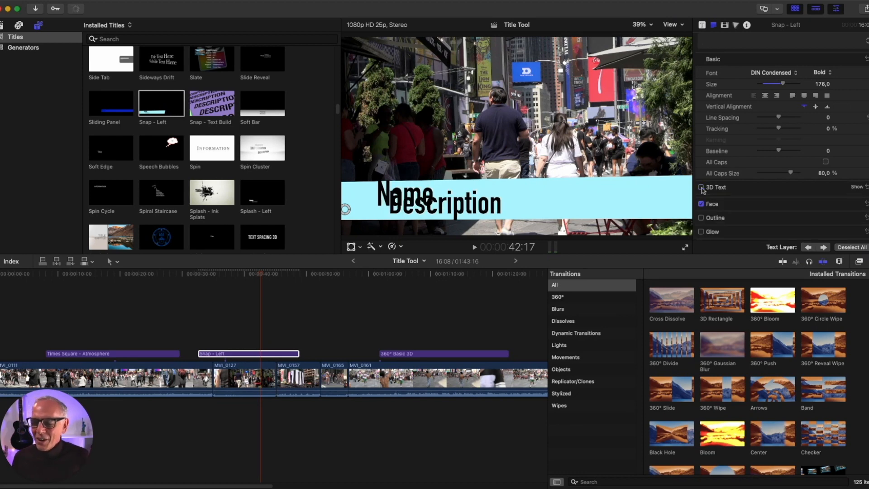
left_click(701, 187)
scroll(783, 162, "down", 10)
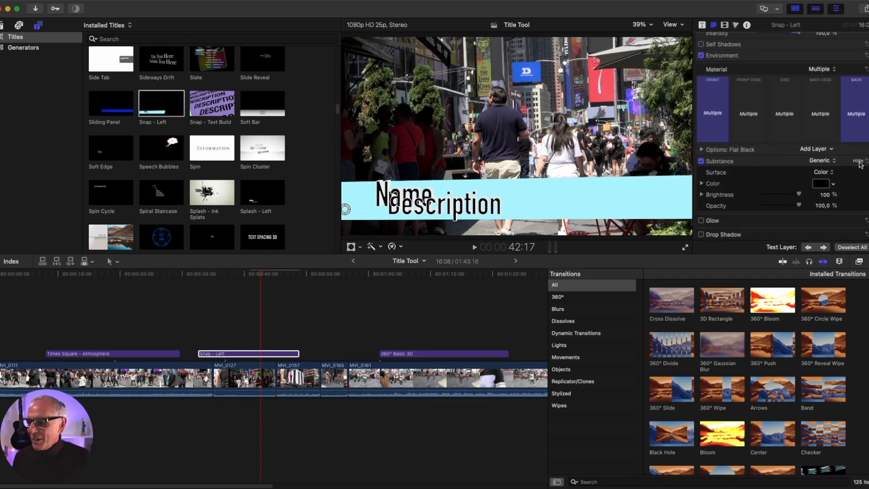
left_click(821, 184)
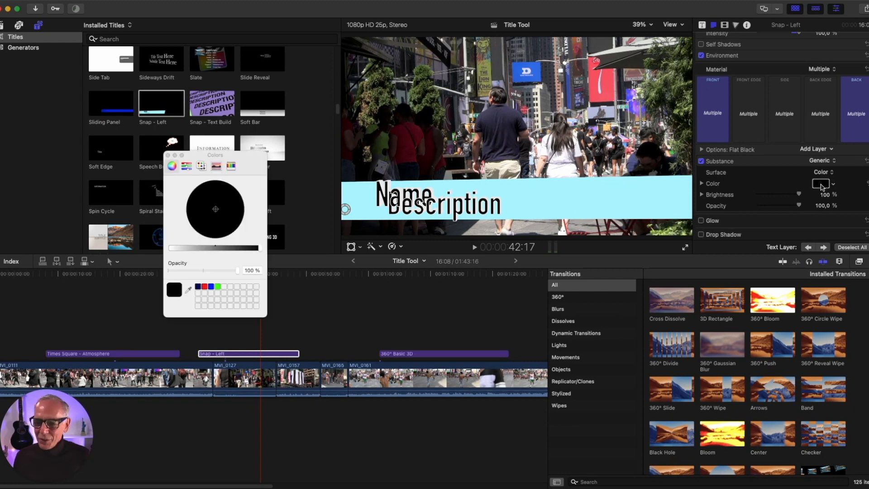
left_click(206, 287)
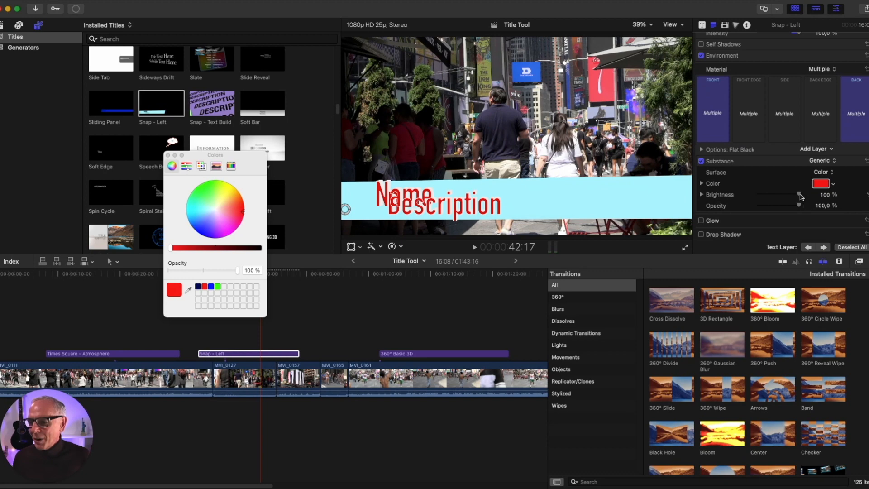
mouse_move(800, 197)
left_mouse_down()
mouse_move(781, 198)
mouse_move(799, 200)
left_mouse_up()
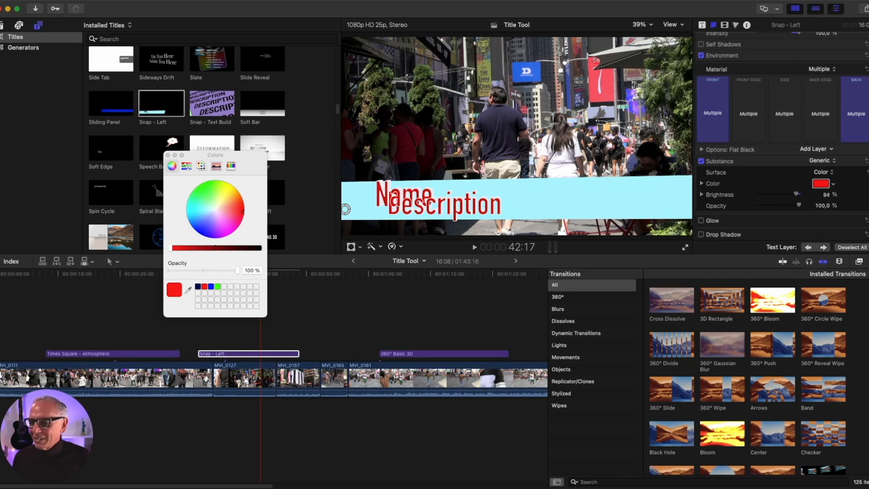
Step: Enable the yellow Glow and the Drop Shadow on the Snap - Left text, setting the shadow distance to 63
left_click(701, 220)
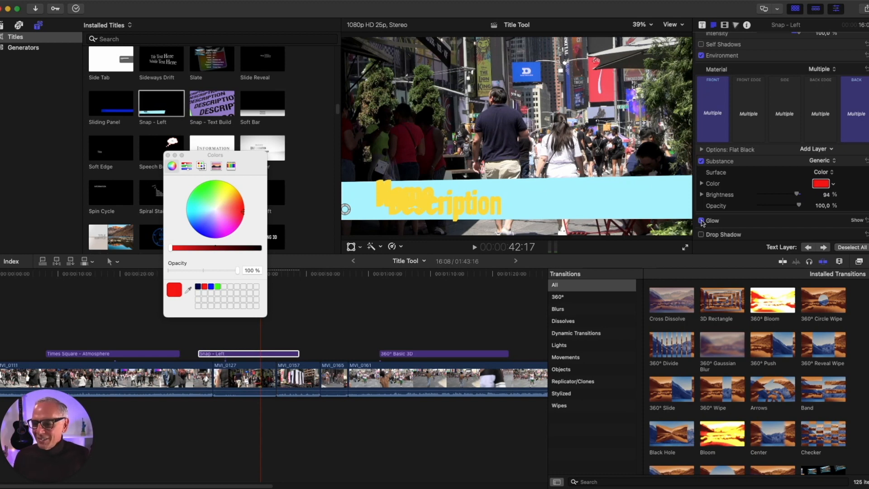
left_click(701, 221)
left_click(701, 234)
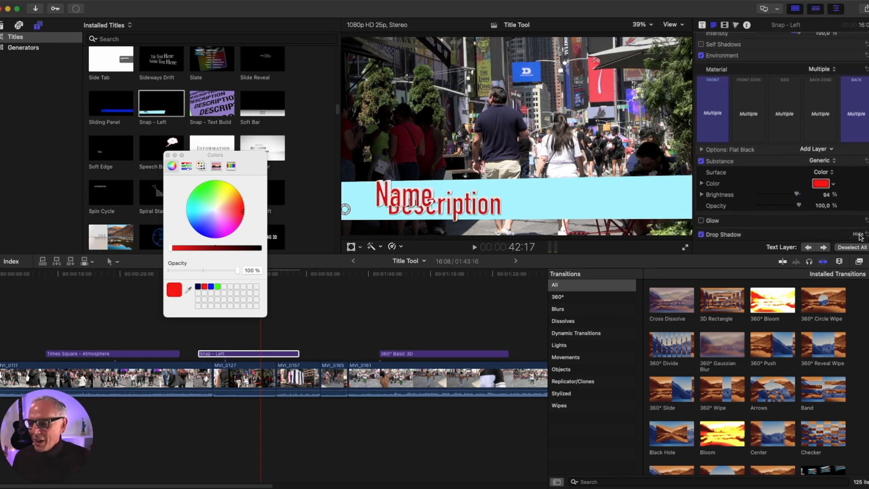
scroll(783, 188, "down", 3)
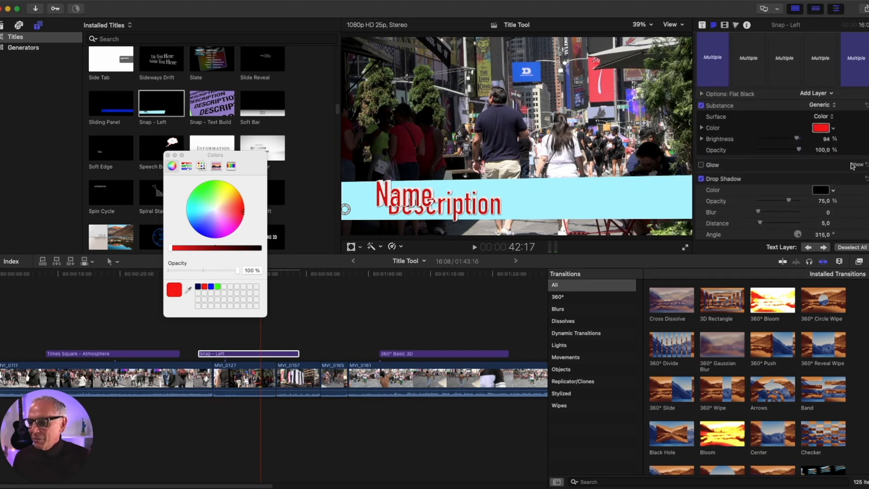
left_click(857, 164)
scroll(856, 168, "down", 2)
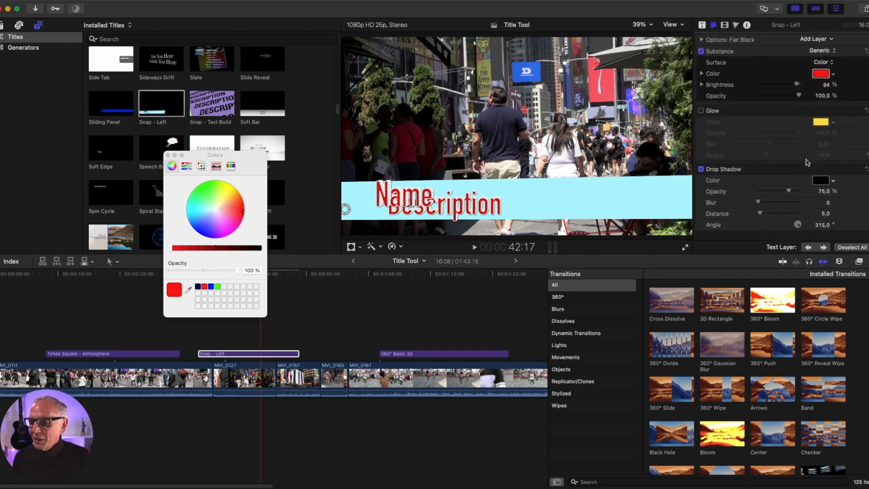
left_click(701, 121)
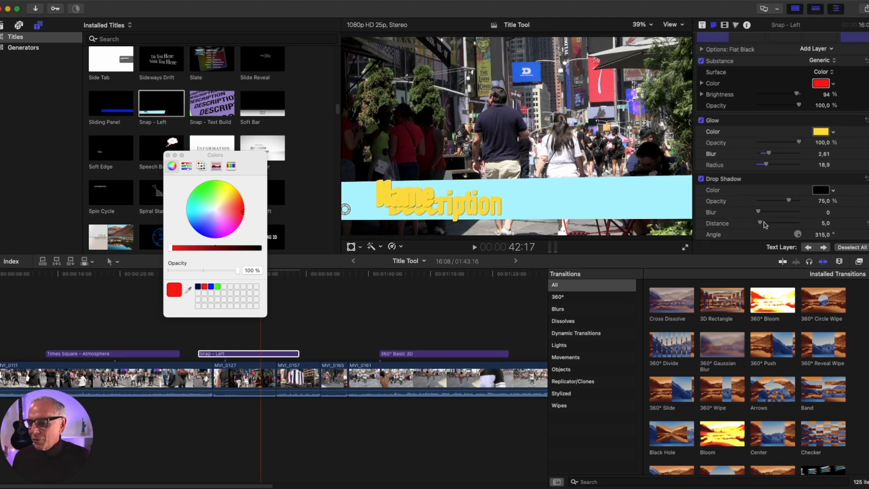
left_click_drag(760, 223, 785, 225)
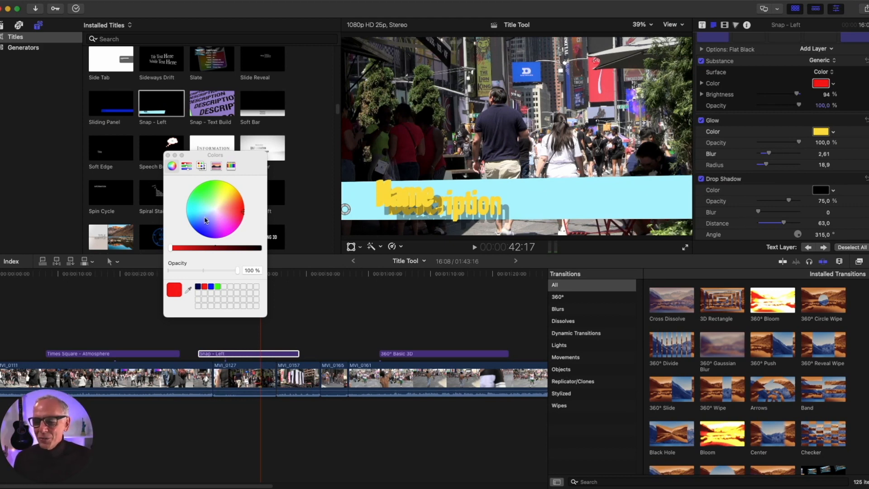
left_click(167, 155)
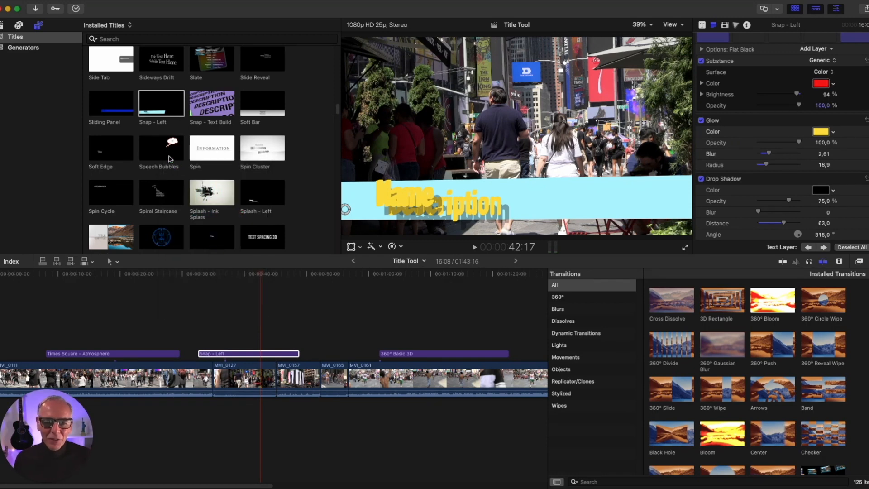
Step: Add the Drop Down title from the Boxes category above clip MVI_0165 in the timeline
scroll(227, 191, "down", 15)
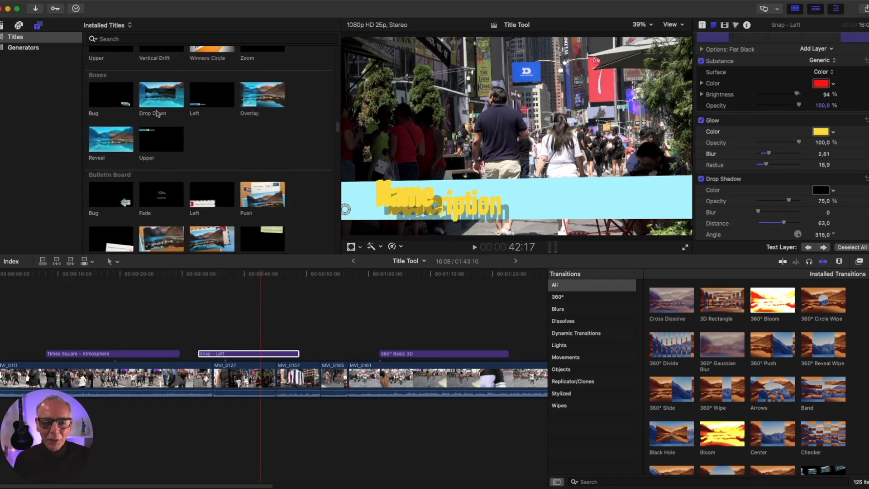
left_click(159, 95)
left_click_drag(158, 95, 334, 350)
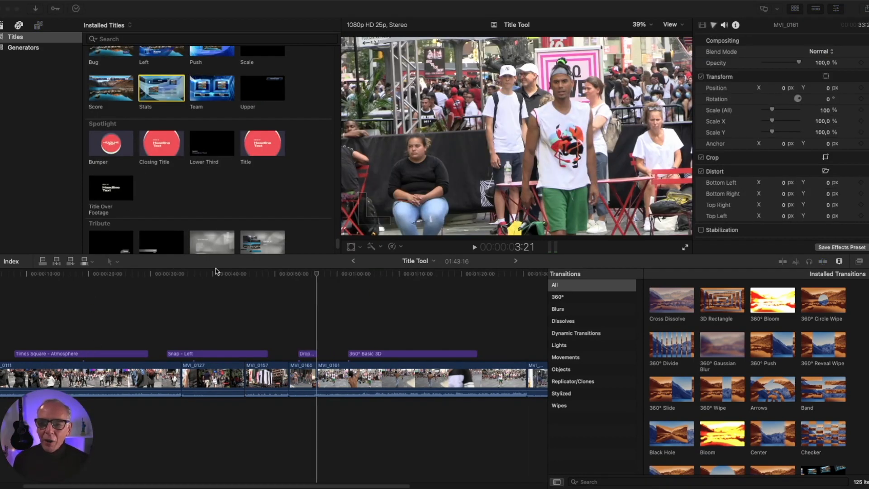
Step: Add the Stats title above the end of clip MVI_0161 and move the playhead to 1:26:14 within it
left_click(159, 90)
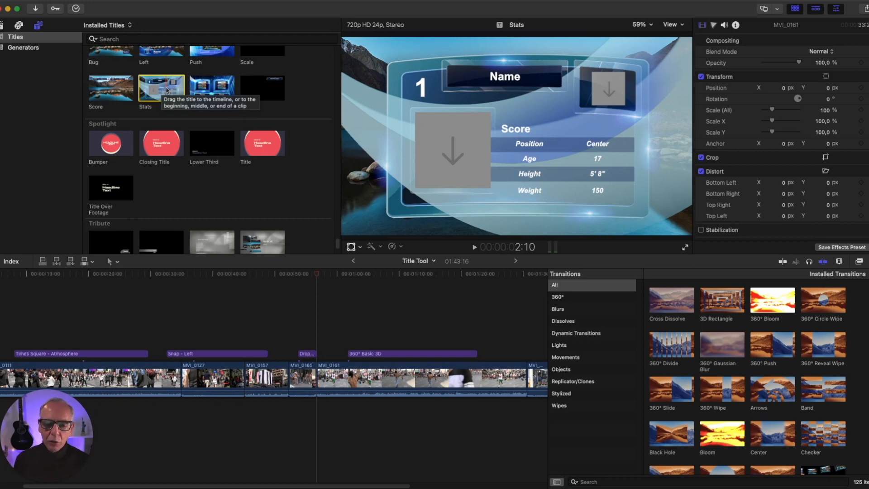
left_click_drag(167, 90, 496, 353)
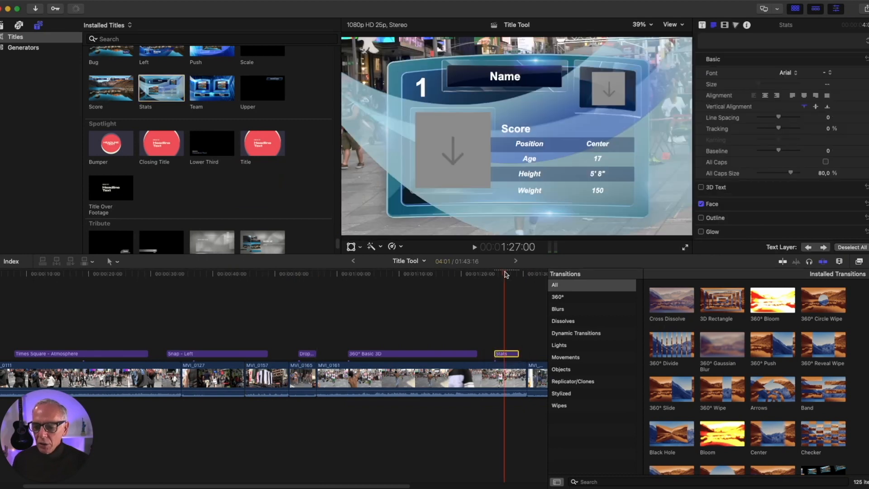
left_click_drag(506, 274, 501, 273)
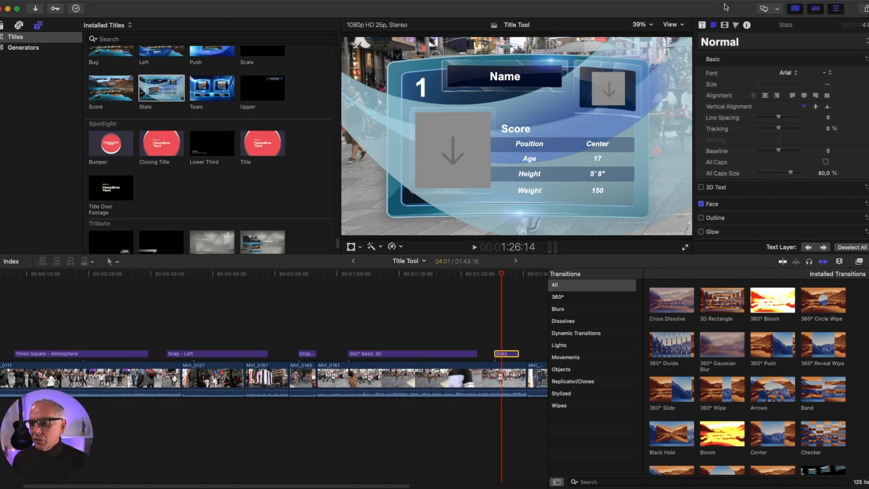
Step: Fill the Stats title's Logo Drop Zone with clip MVI_0187 from the Zulia NYC event
left_click(702, 25)
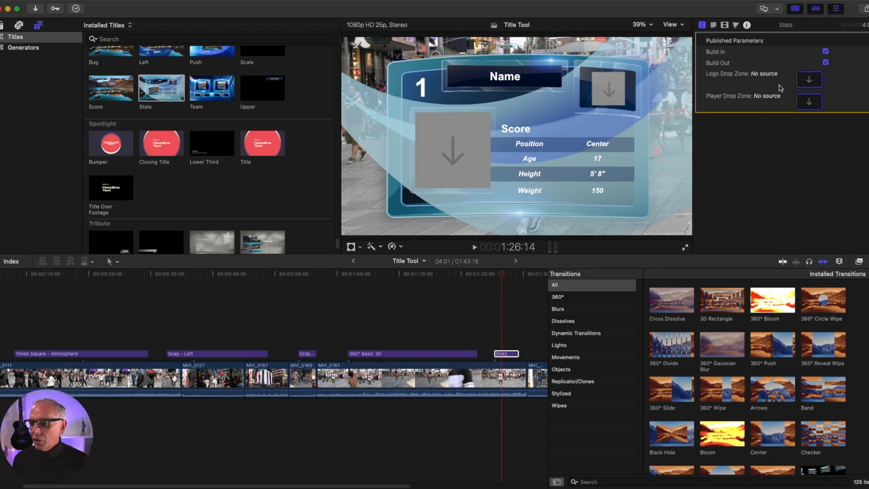
left_click(811, 80)
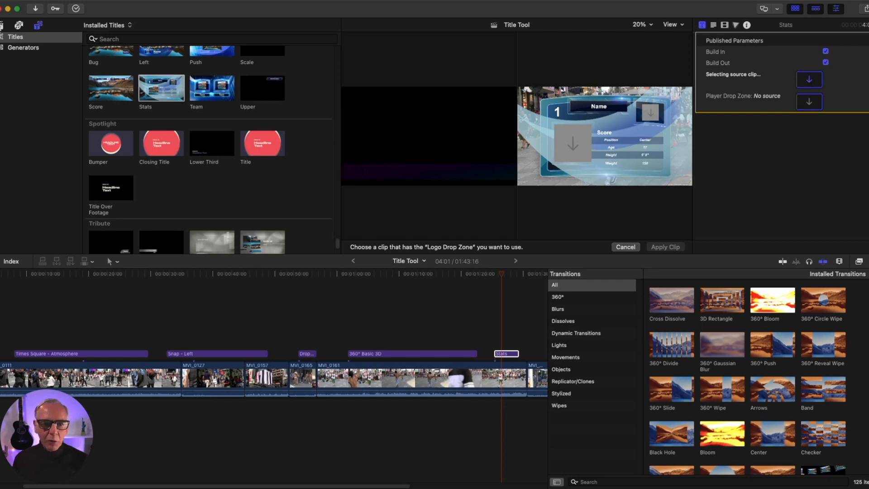
left_click(1, 26)
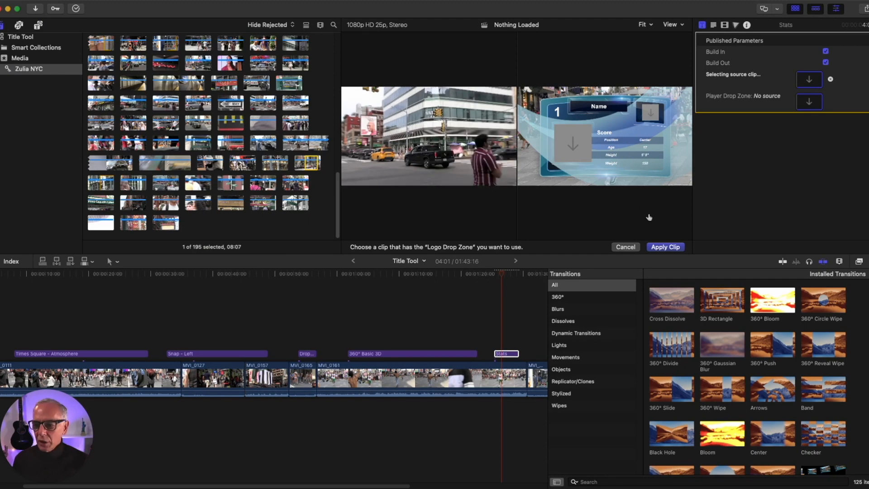
left_click(670, 249)
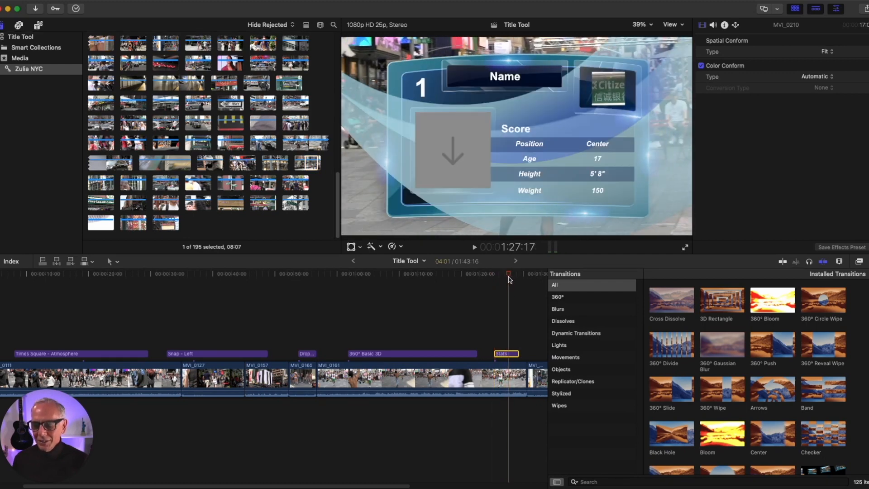
left_click(508, 276)
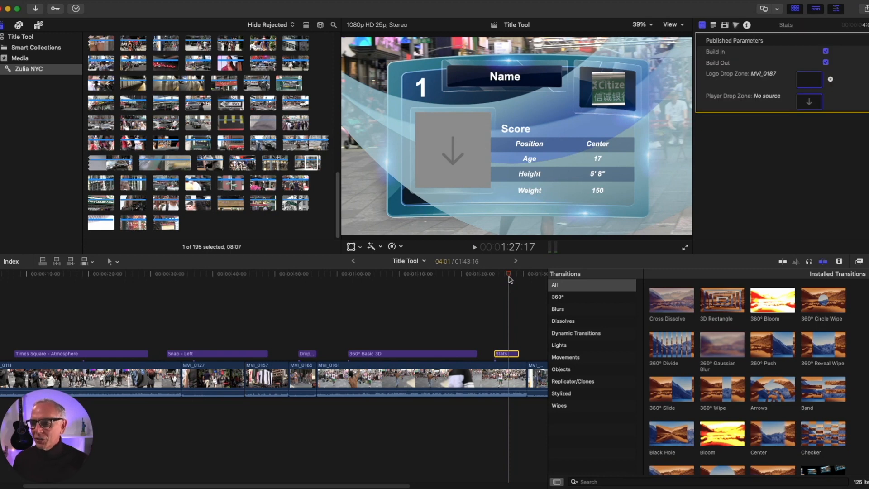
Step: Fill the Stats title's Player Drop Zone with clip MVI_0195 showing the black car
left_click(809, 103)
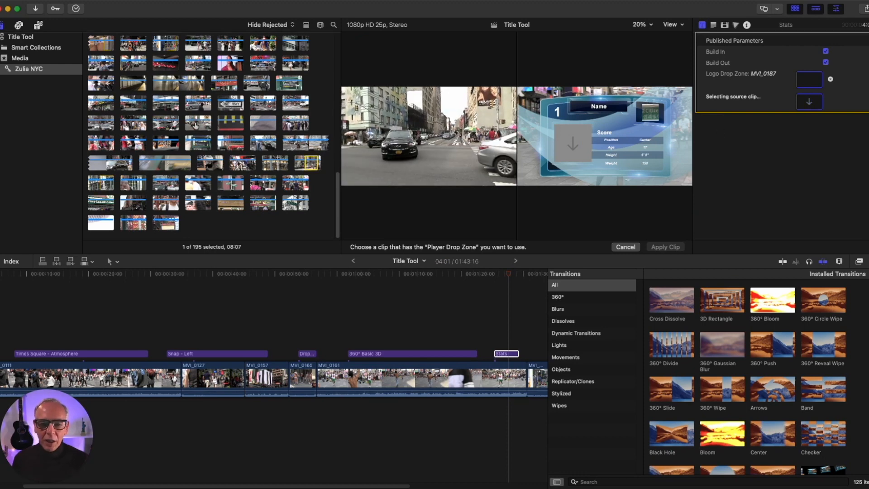
left_click(196, 127)
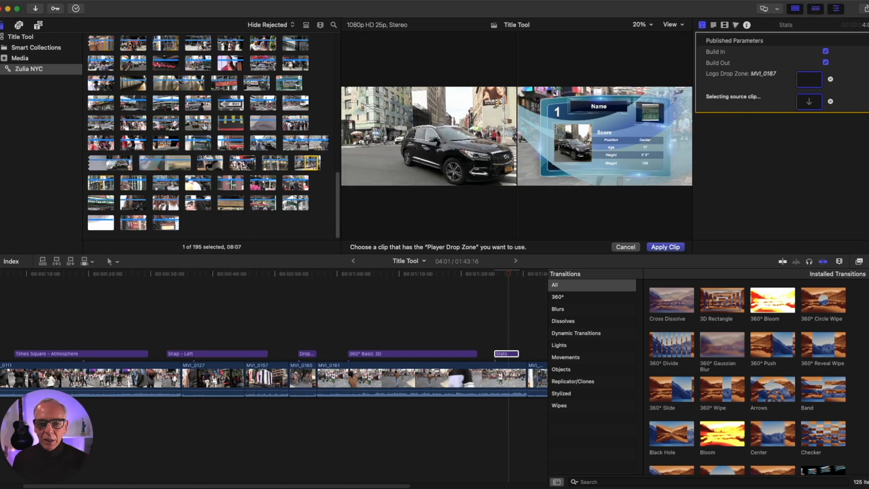
left_click(666, 247)
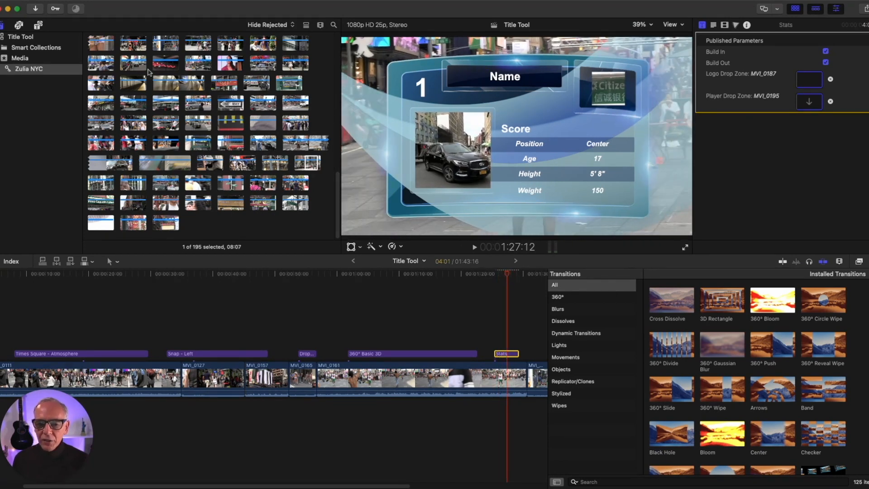
Step: Search the installed titles for "logo" and add Lower Third News With Logo above the start of clip MVI_0161, before 360° Basic 3D
left_click(39, 26)
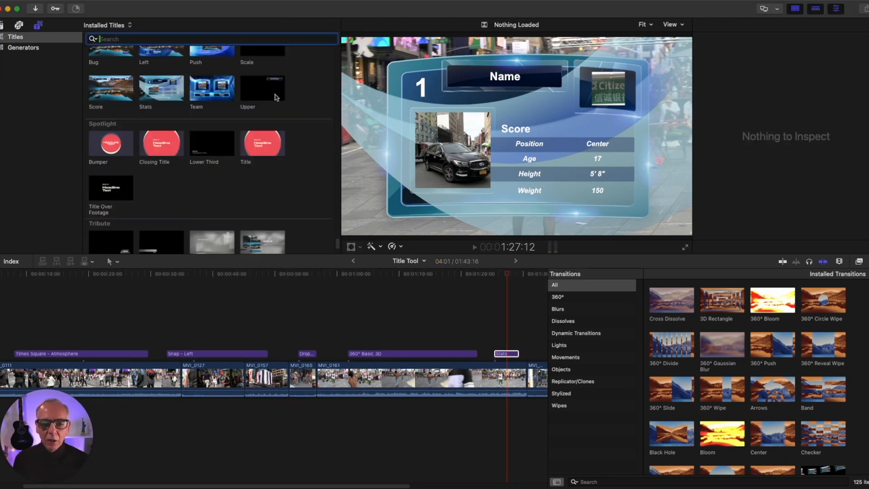
scroll(284, 138, "down", 5)
scroll(280, 138, "up", 10)
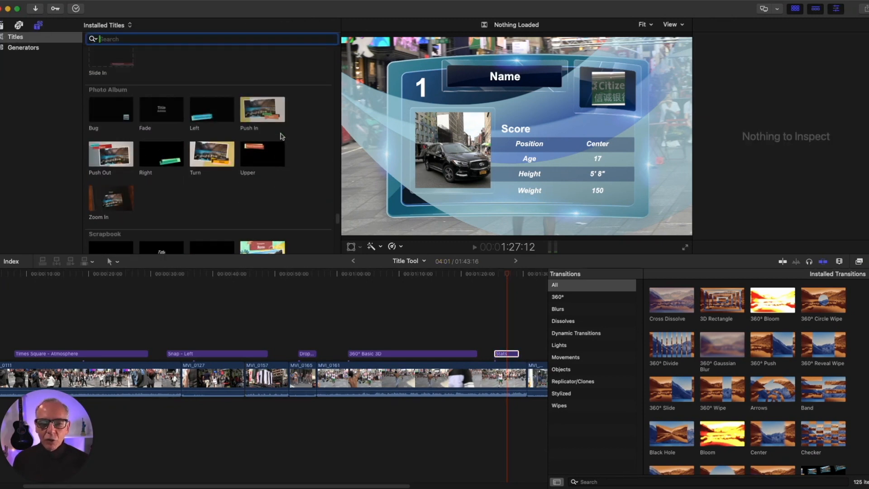
scroll(277, 137, "down", 8)
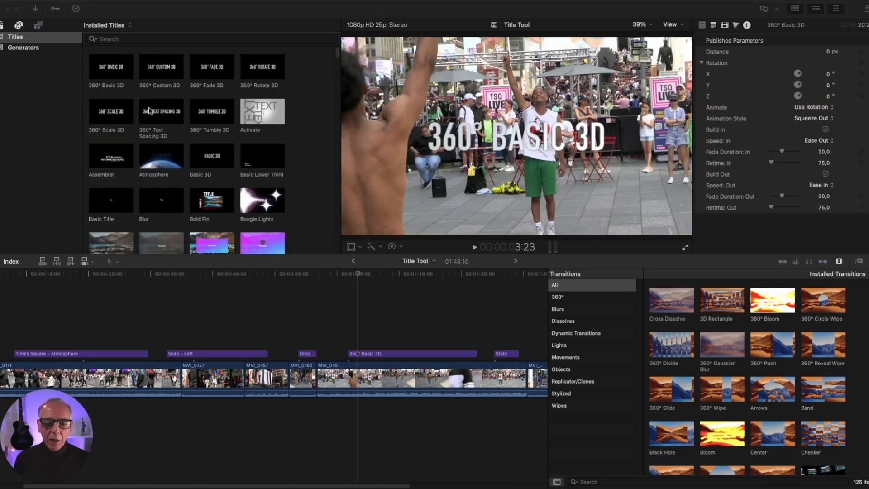
left_click(117, 39)
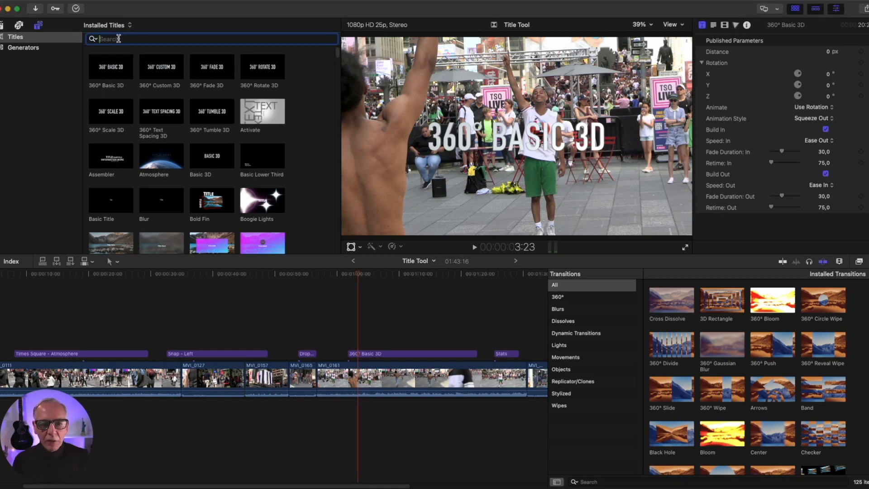
type("logo")
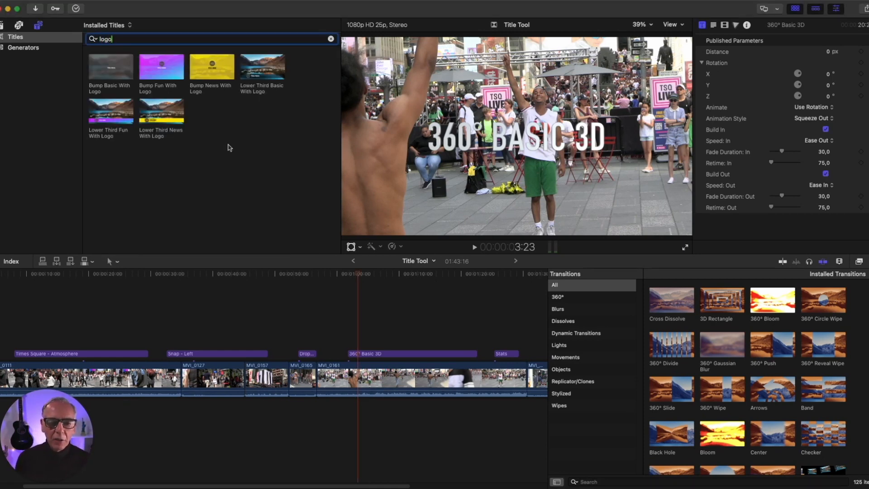
left_click_drag(165, 128, 345, 342)
left_click(331, 274)
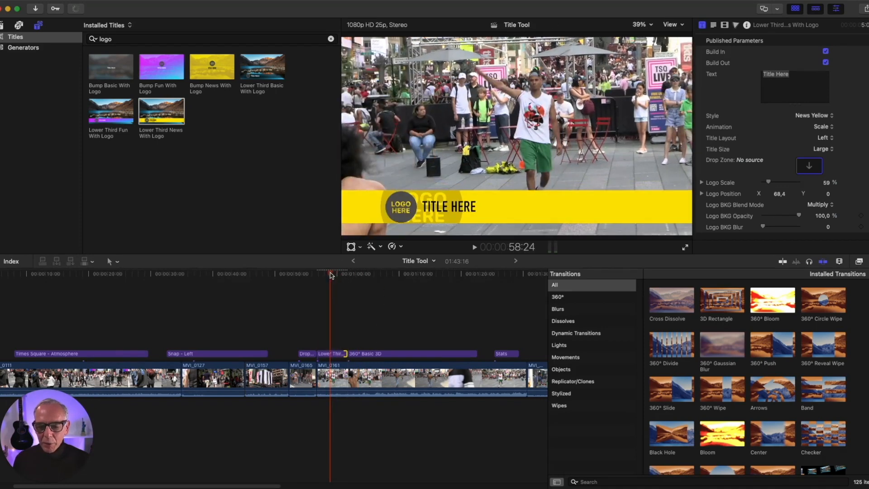
left_click(336, 358)
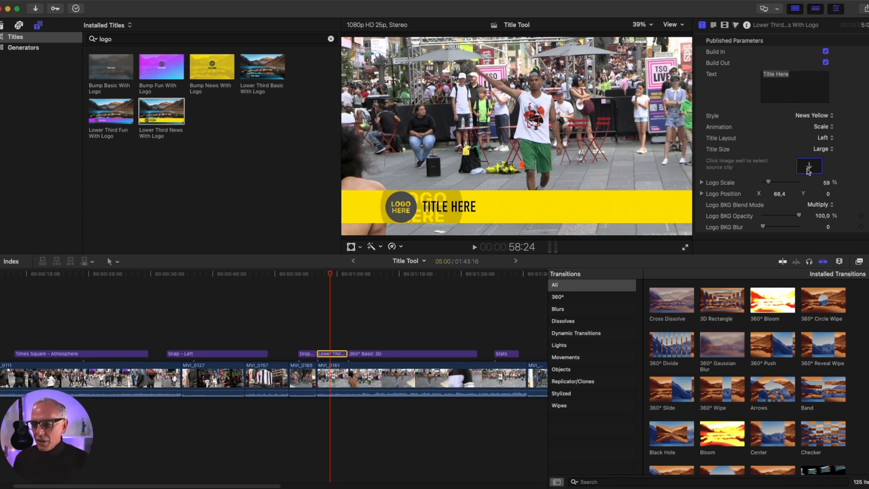
Step: Set the text of the Lower Third News With Logo title to "Times Square"
left_click(797, 74)
type("T")
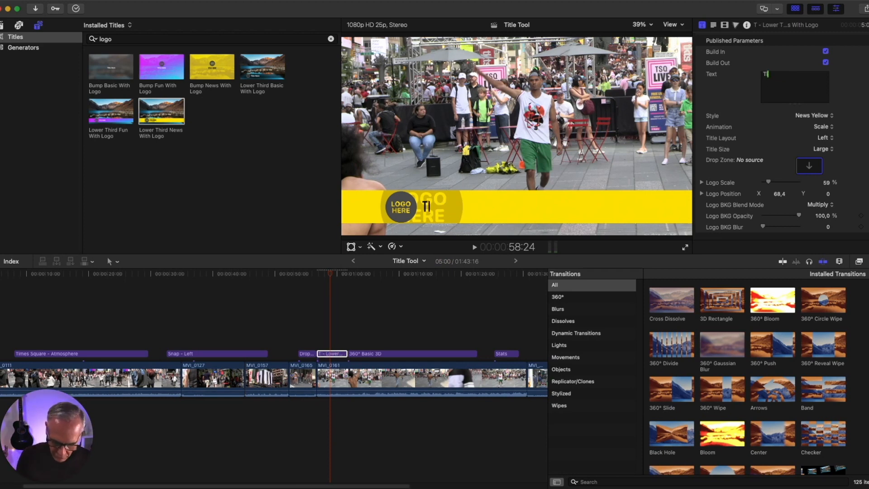
type("imes Square")
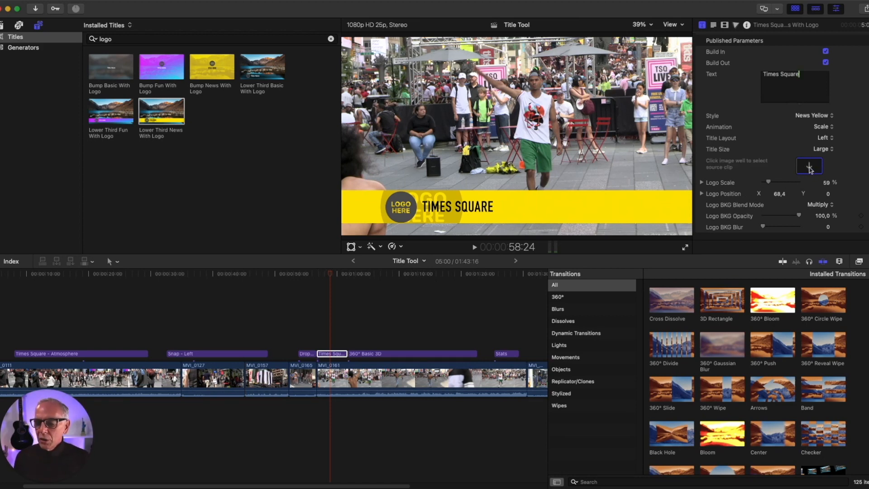
Step: Fill the Times Square title's logo Drop Zone with clip MVI_0185 of the yellow-lettered storefront from the Zulia NYC event
left_click(810, 168)
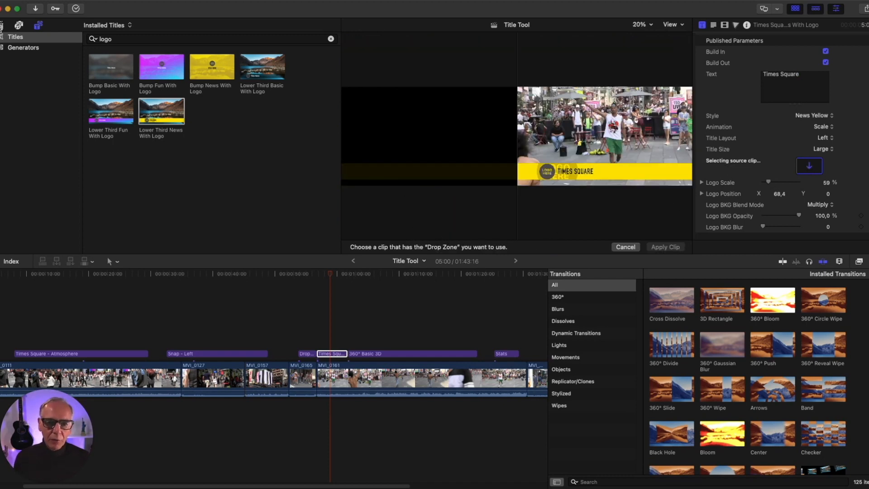
left_click(1, 26)
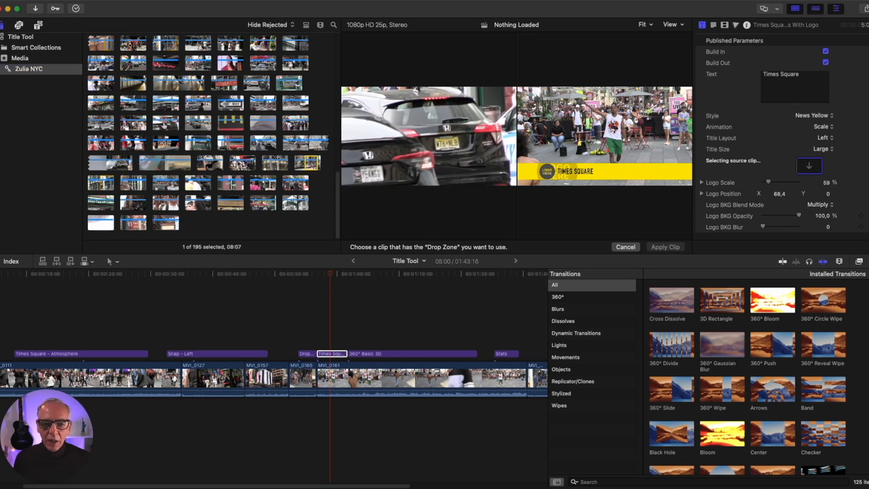
left_click(100, 107)
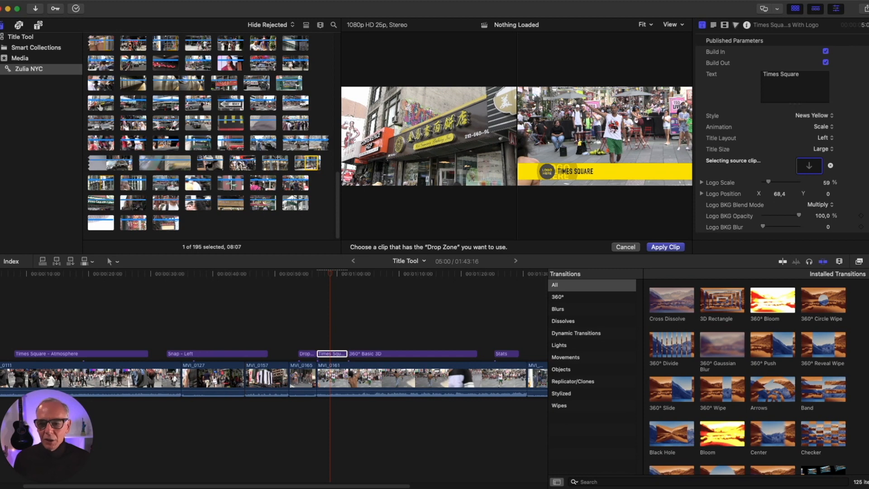
left_click(665, 248)
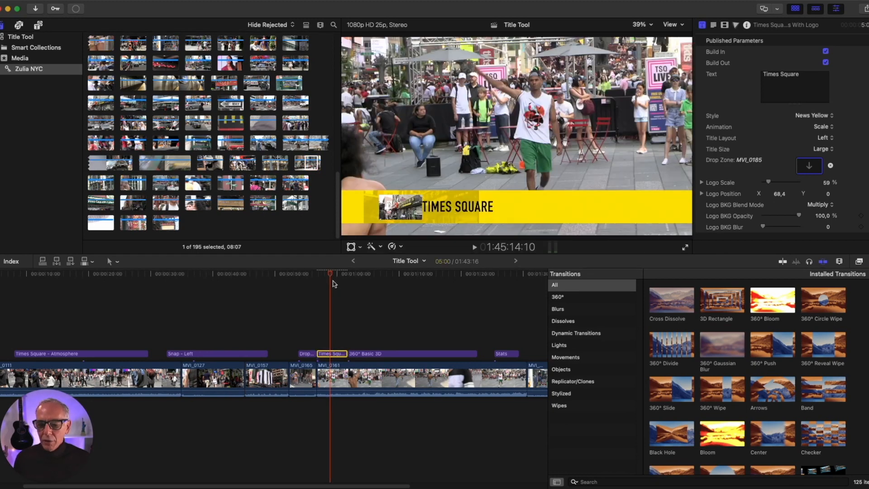
mouse_move(331, 275)
left_mouse_down()
mouse_move(320, 275)
mouse_move(347, 277)
mouse_move(332, 279)
left_mouse_up()
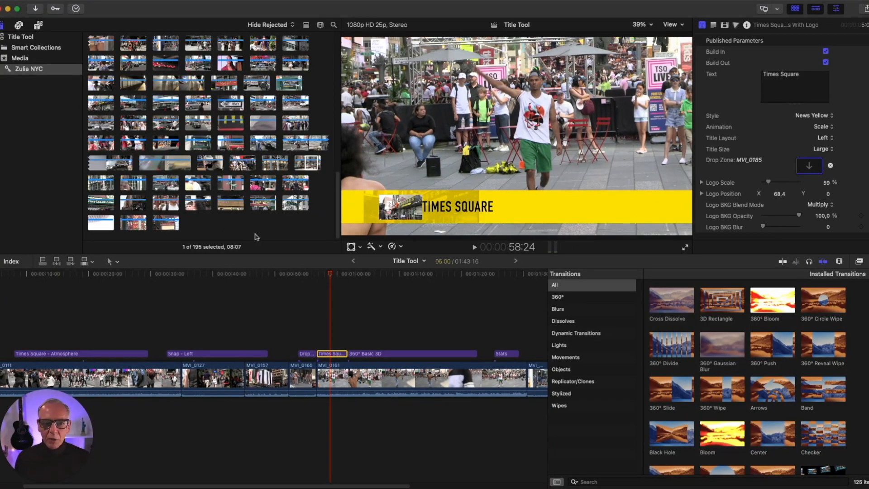
key("super+Tab")
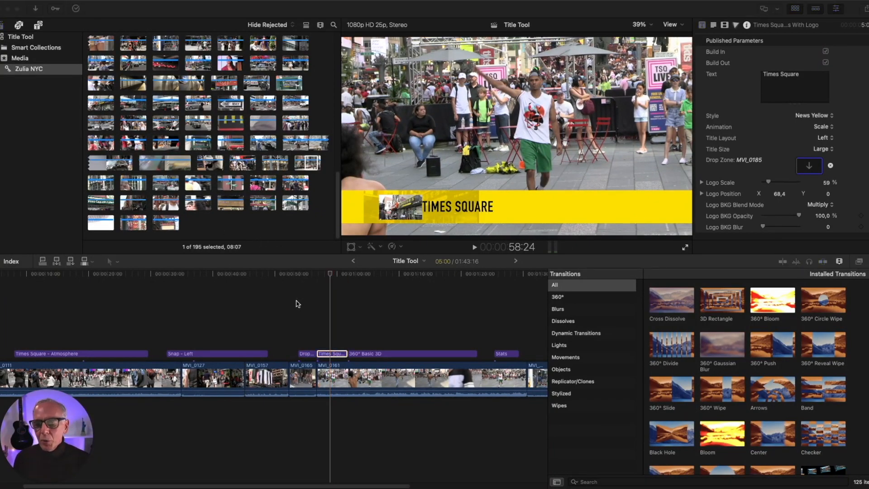
left_click(330, 275)
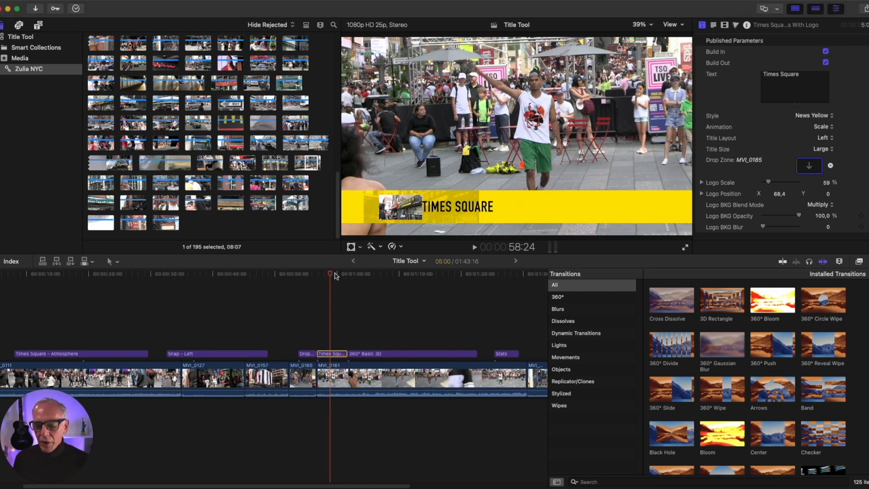
left_click(38, 26)
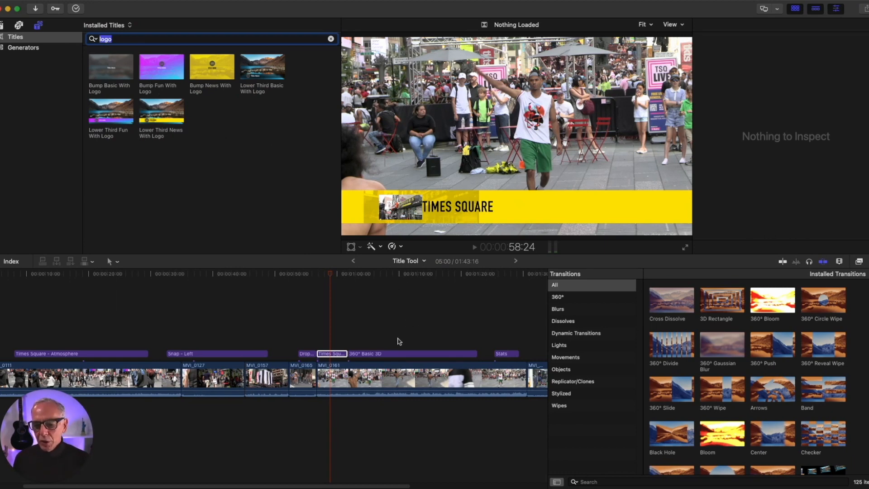
Step: Select the 360° Basic 3D title and set its X rotation to 361,6° with the playhead at 1:08:20
left_click(397, 356)
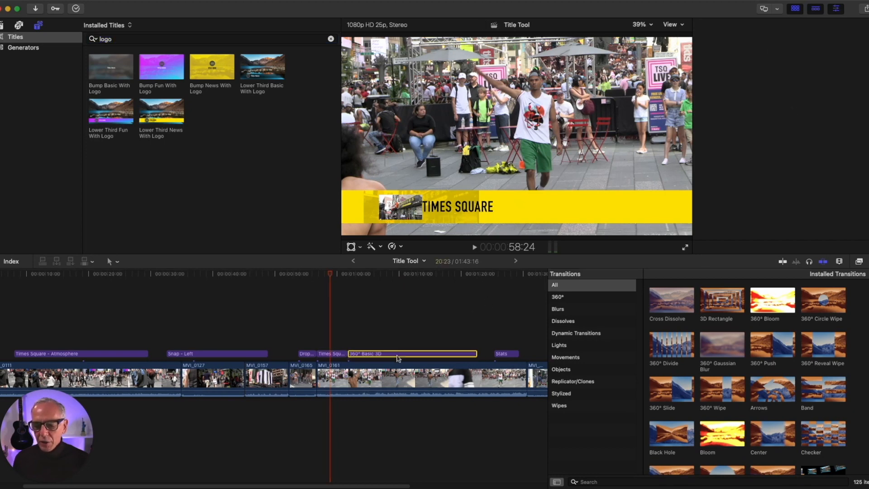
left_click(387, 275)
left_click(392, 275)
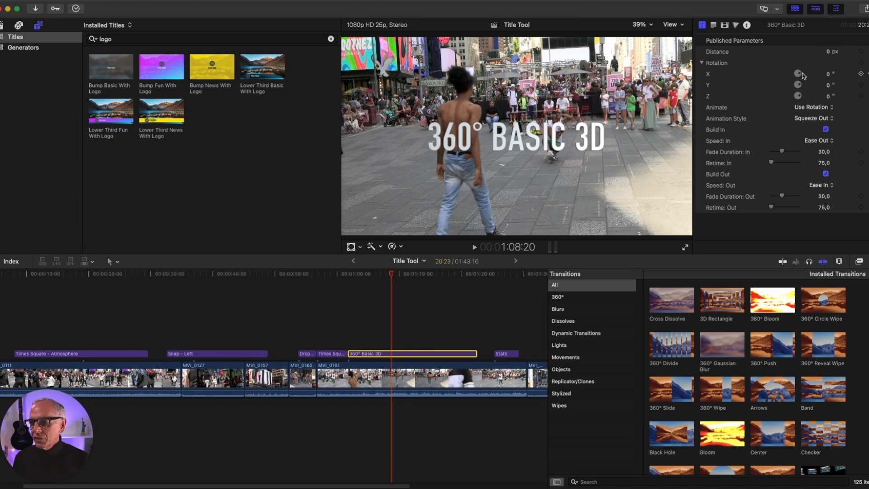
mouse_move(801, 76)
left_mouse_down()
mouse_move(796, 68)
mouse_move(805, 76)
left_mouse_up()
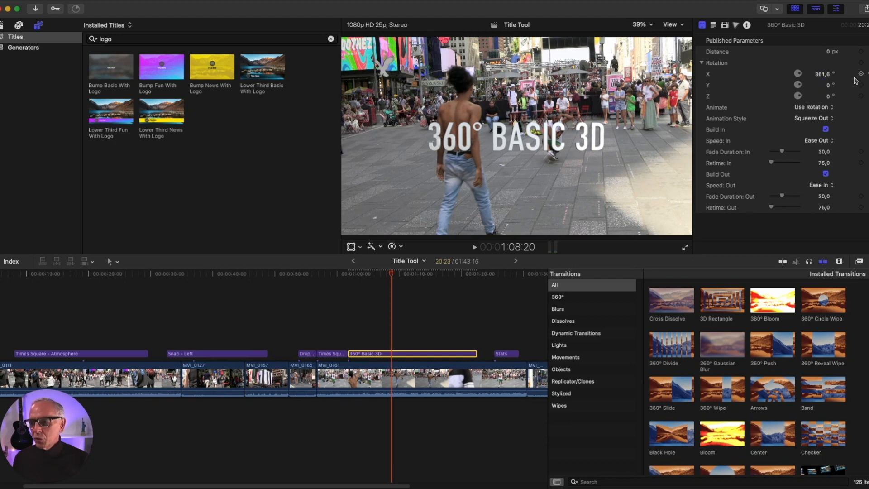
Step: Animate the 360° Basic 3D title's X rotation with a keyframe at 1:04:16 and another of 1098,6° at 1:17:08
left_click_drag(392, 274, 367, 277)
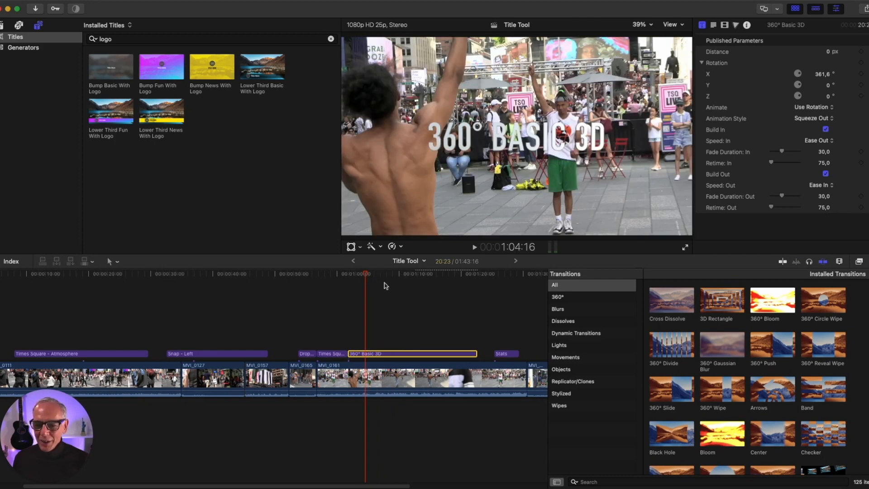
left_click(861, 75)
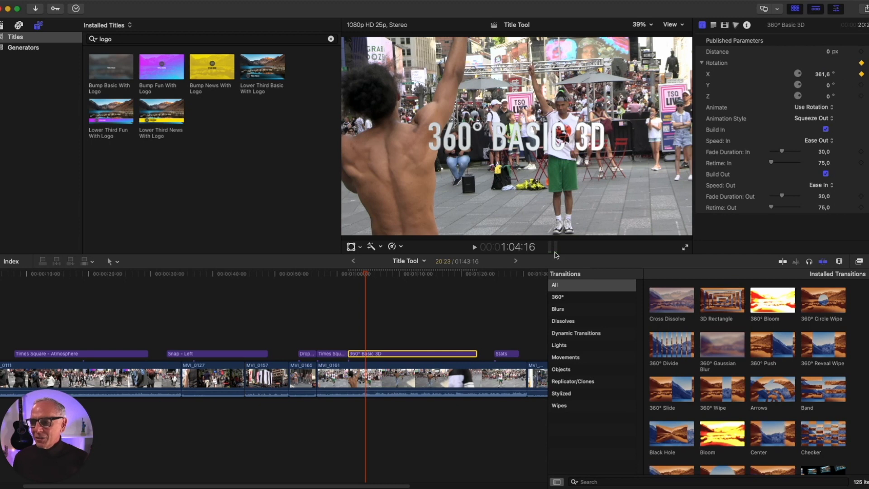
left_click_drag(392, 275, 444, 277)
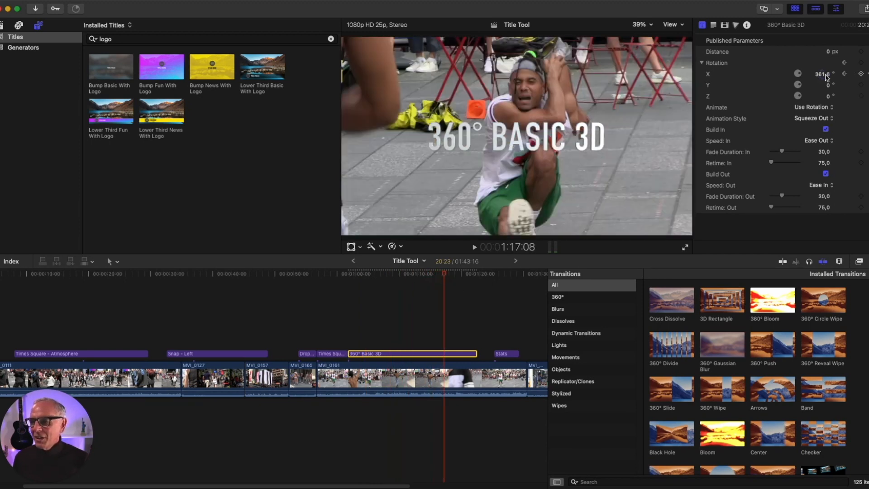
left_click_drag(801, 73, 806, 75)
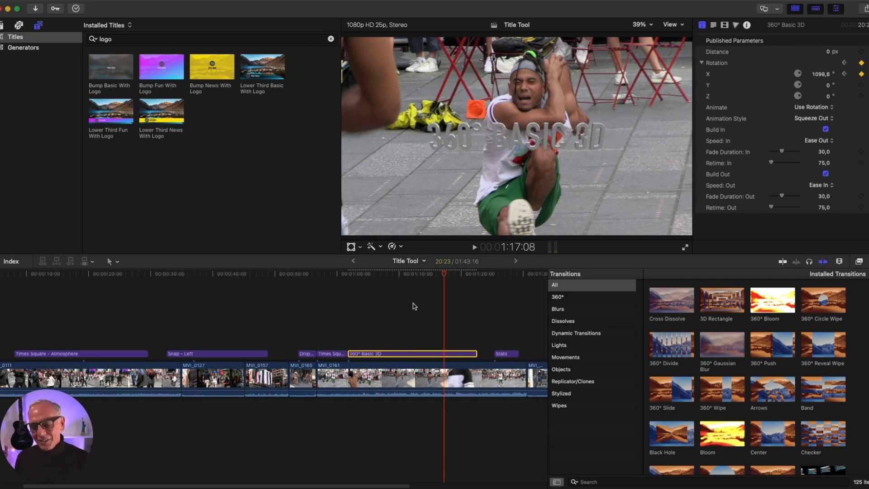
mouse_move(446, 276)
left_mouse_down()
mouse_move(363, 277)
mouse_move(457, 284)
left_mouse_up()
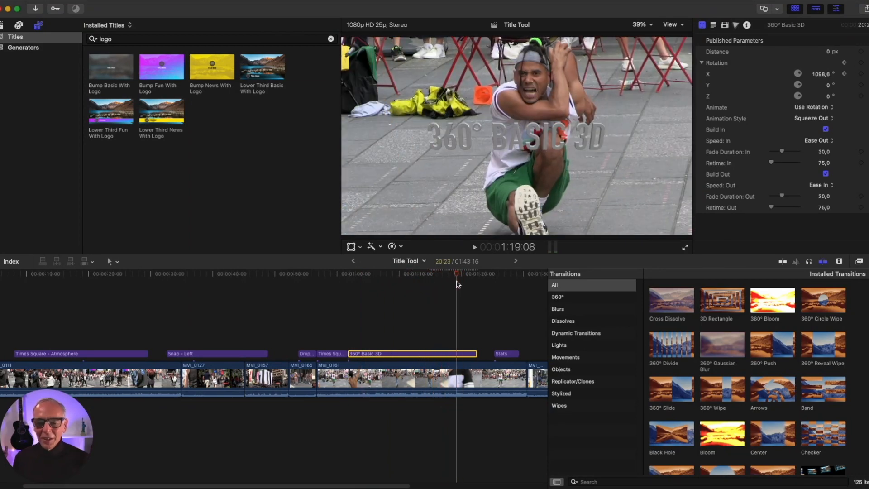